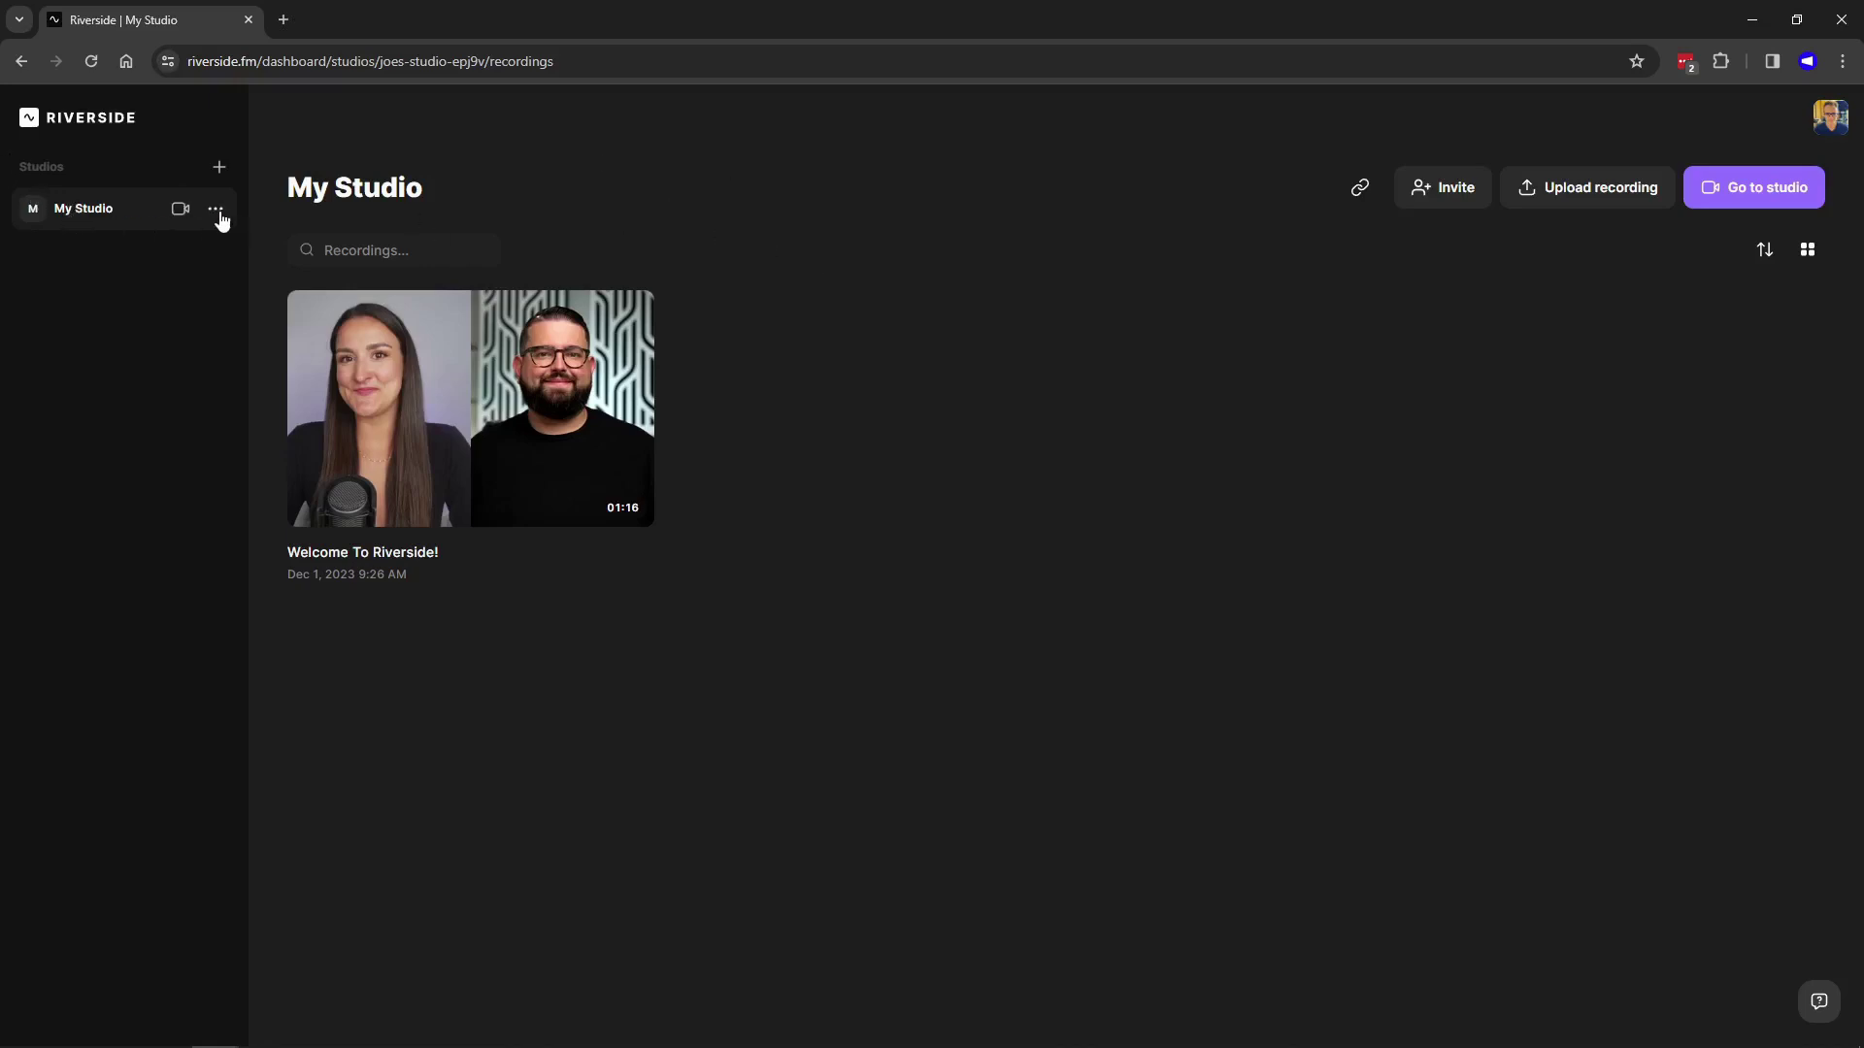
- Rename the studio to 'Podcast Amplified'
click(217, 210)
click(316, 215)
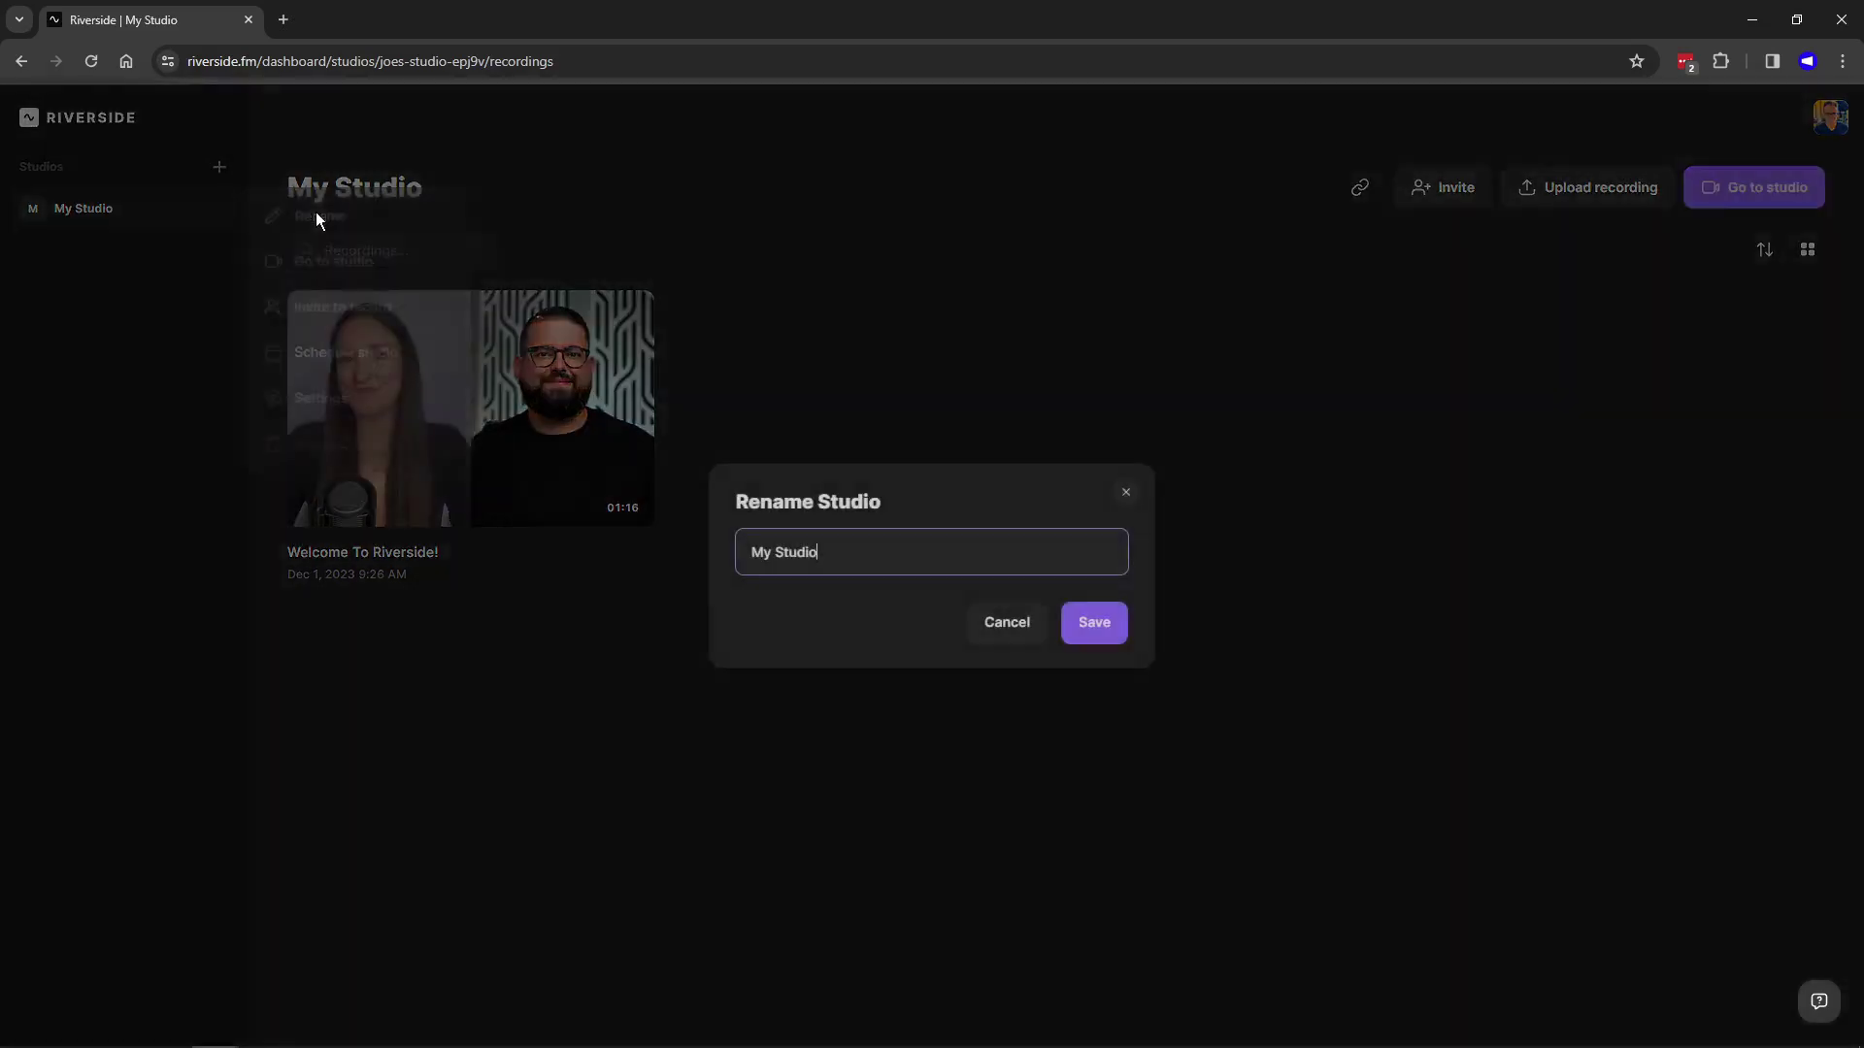
text(Podcas)
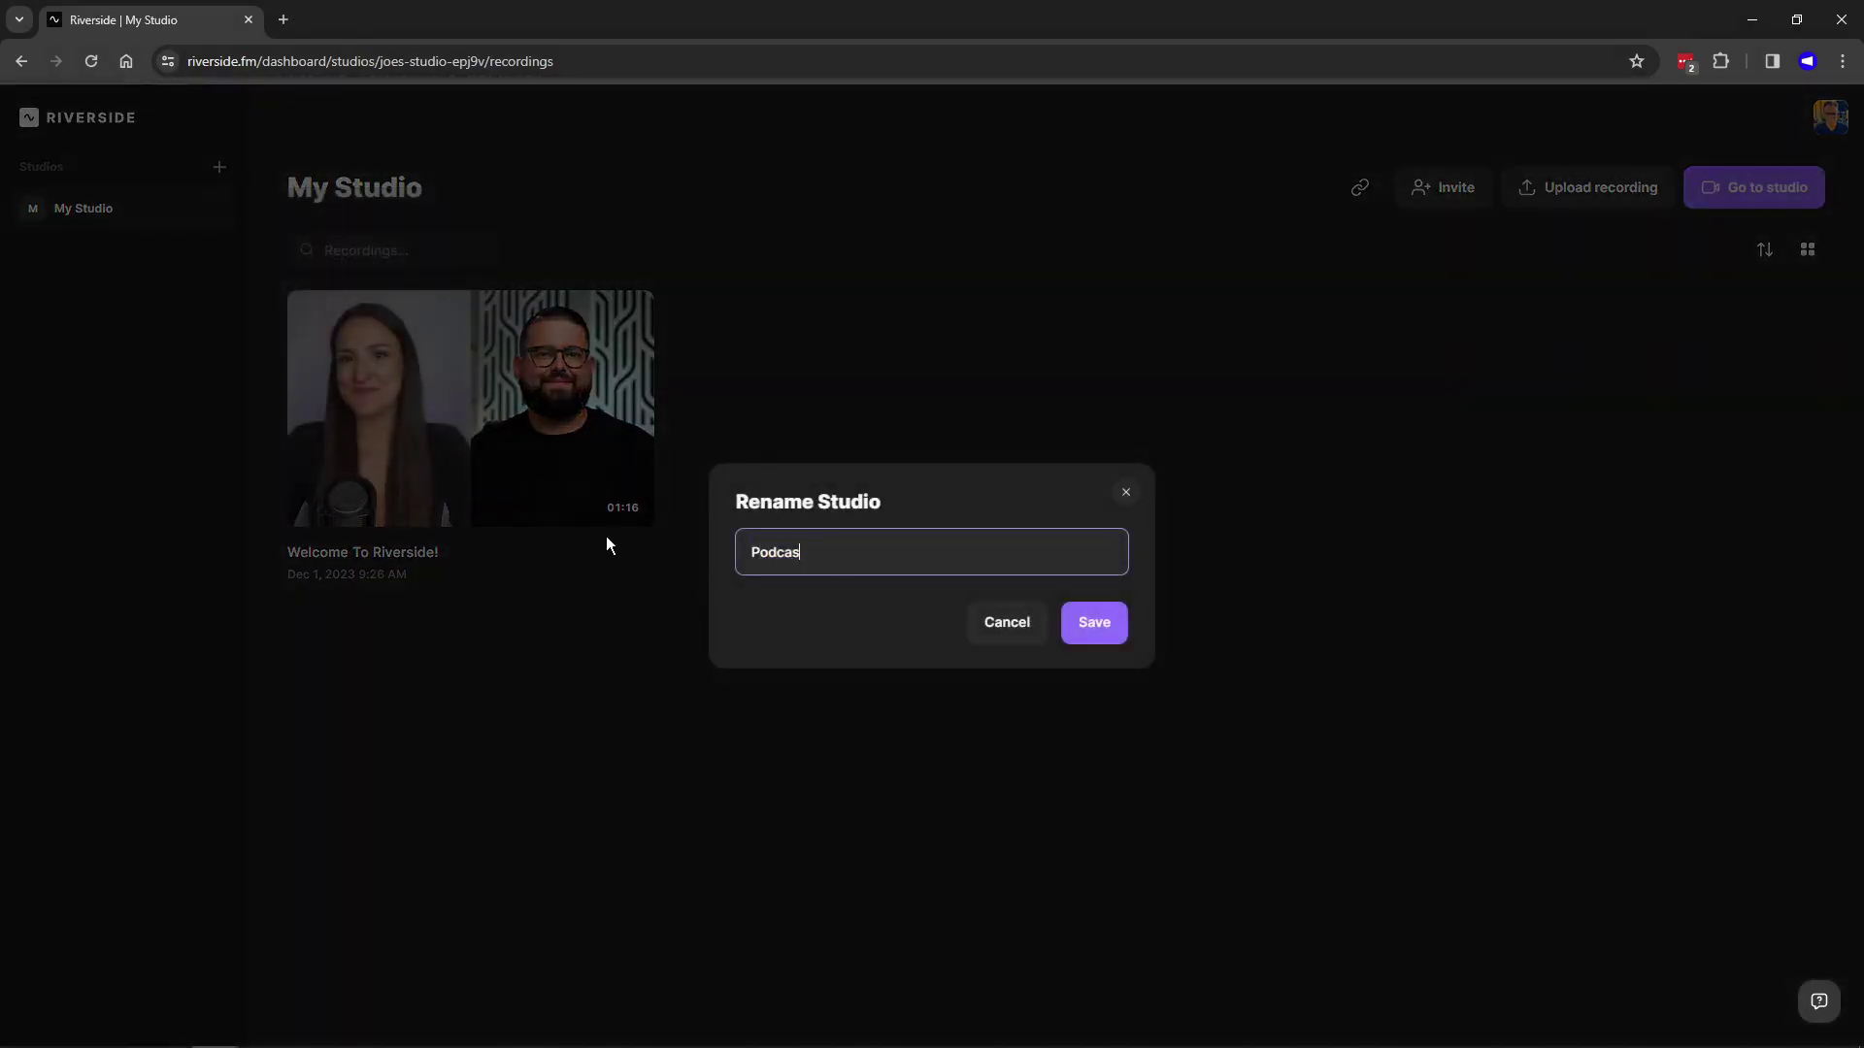
text(t Amplified)
key(Return)
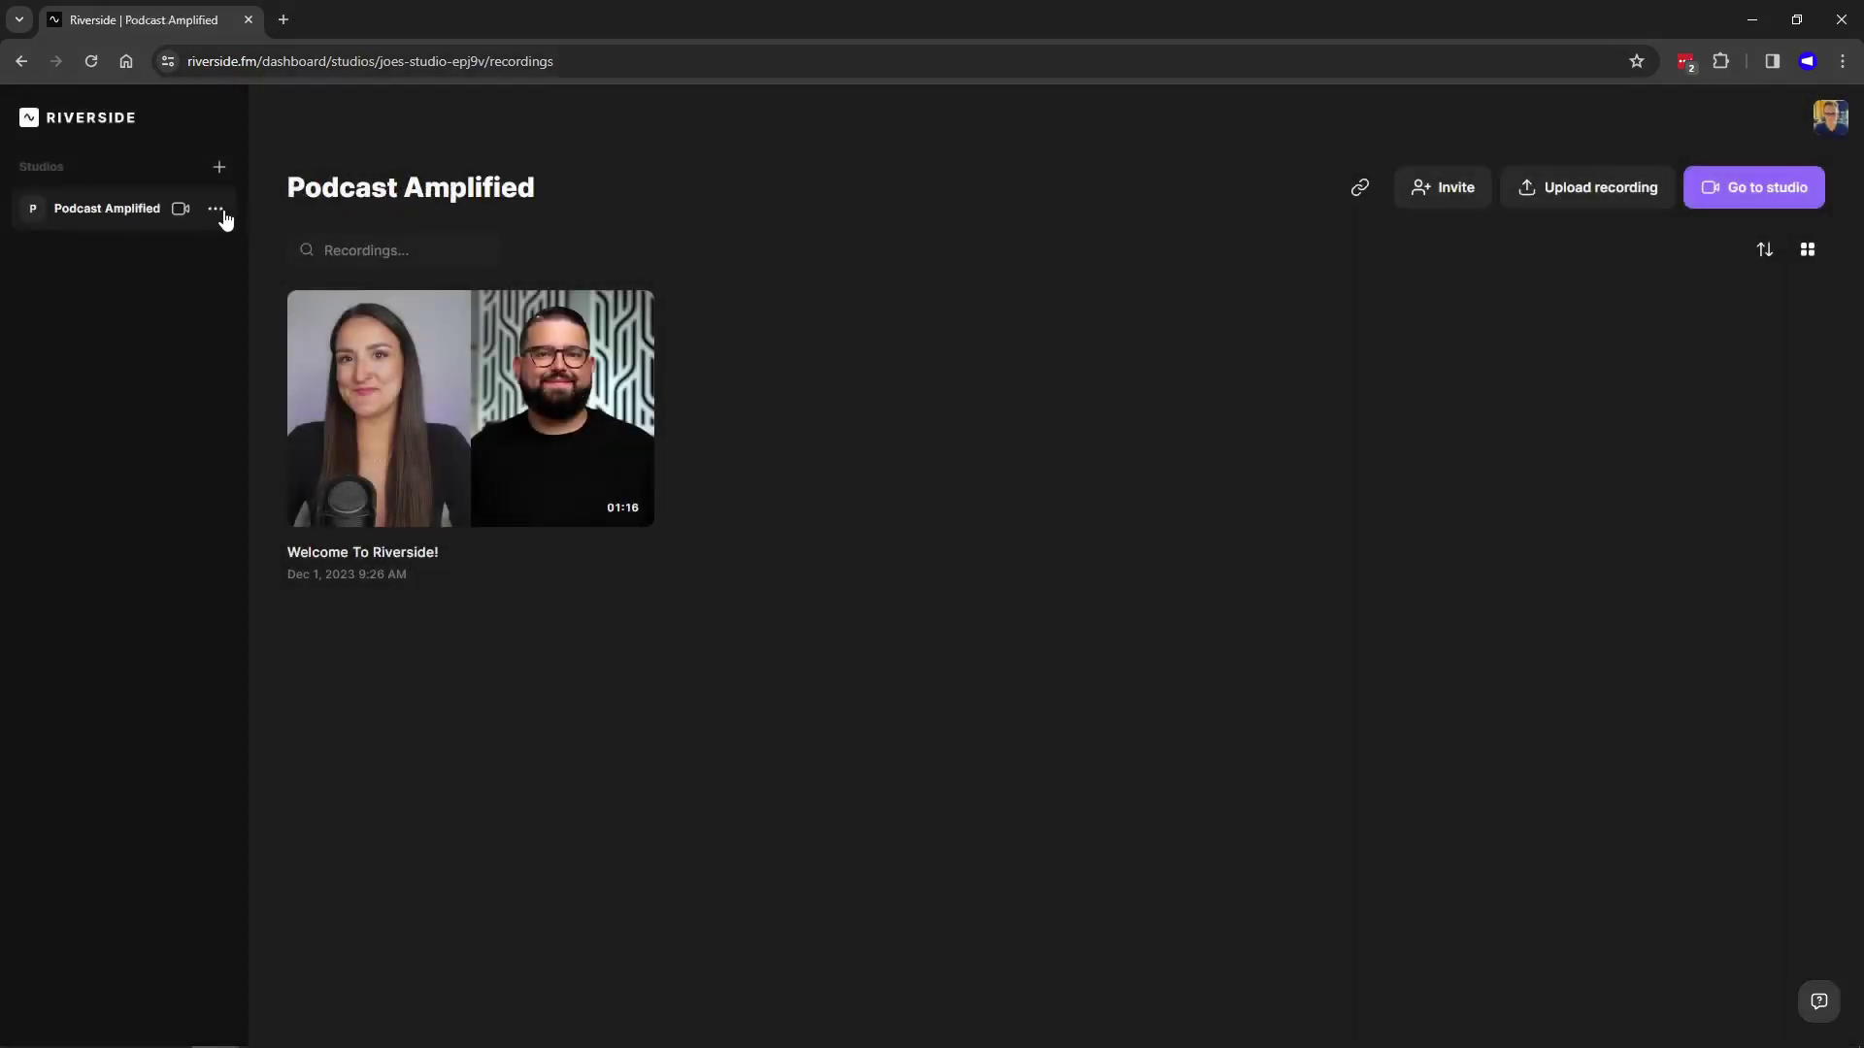
- Open the studio's Settings page to review its 48 kHz audio and 24 FPS settings
click(223, 214)
click(384, 408)
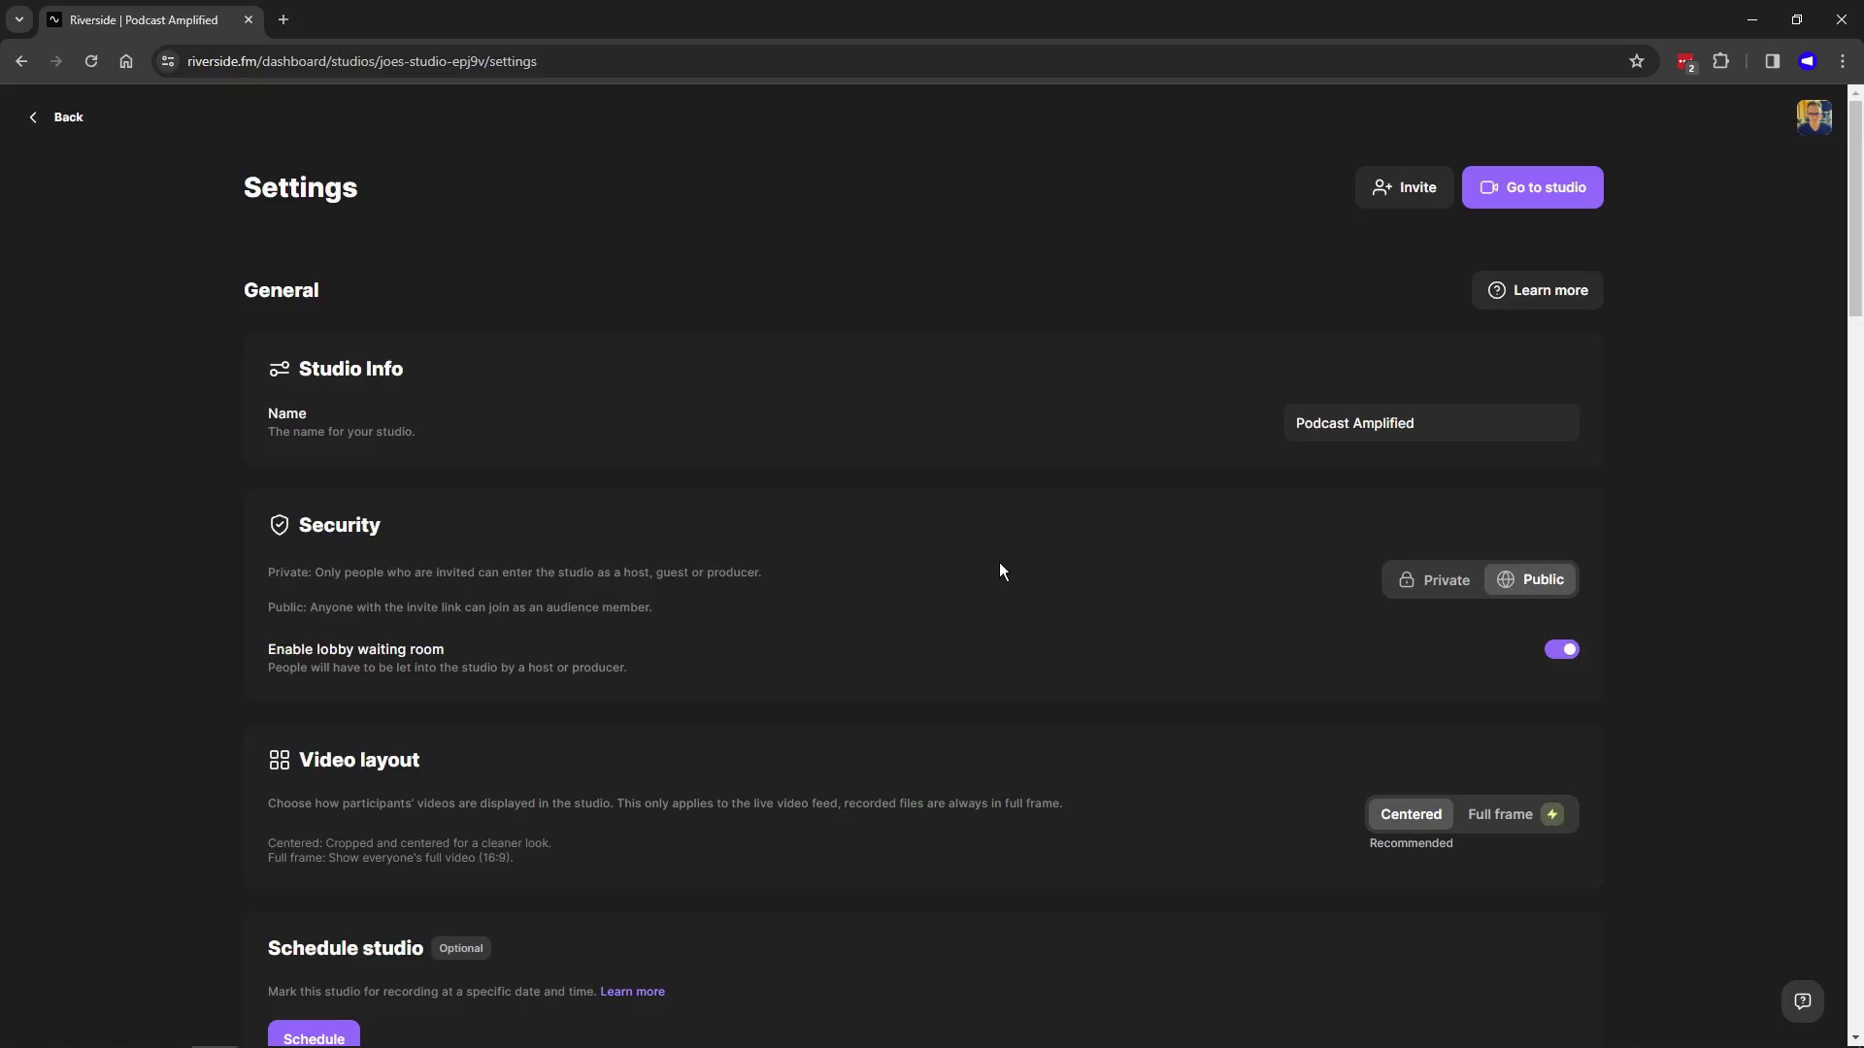
scroll(1002, 571, down, 10)
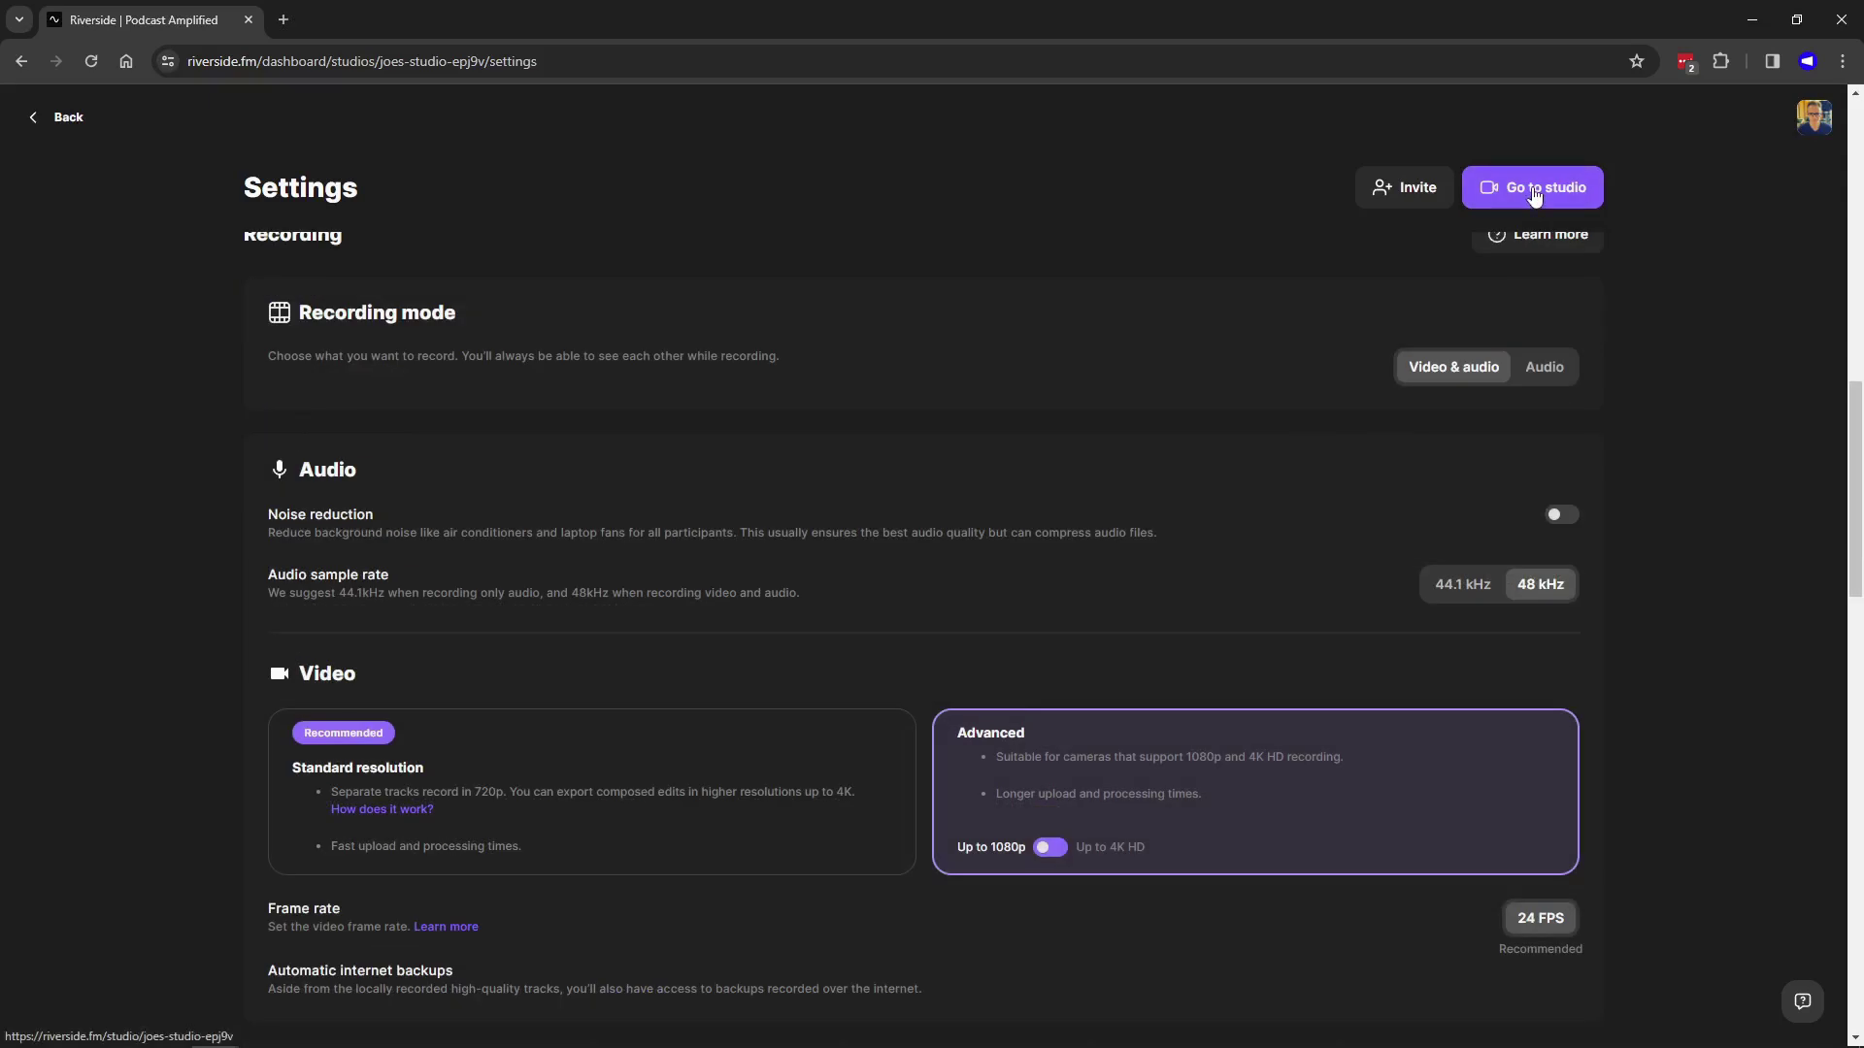
- Enter the Podcast Amplified studio and send a guest an email invite with the Guest role
click(1534, 191)
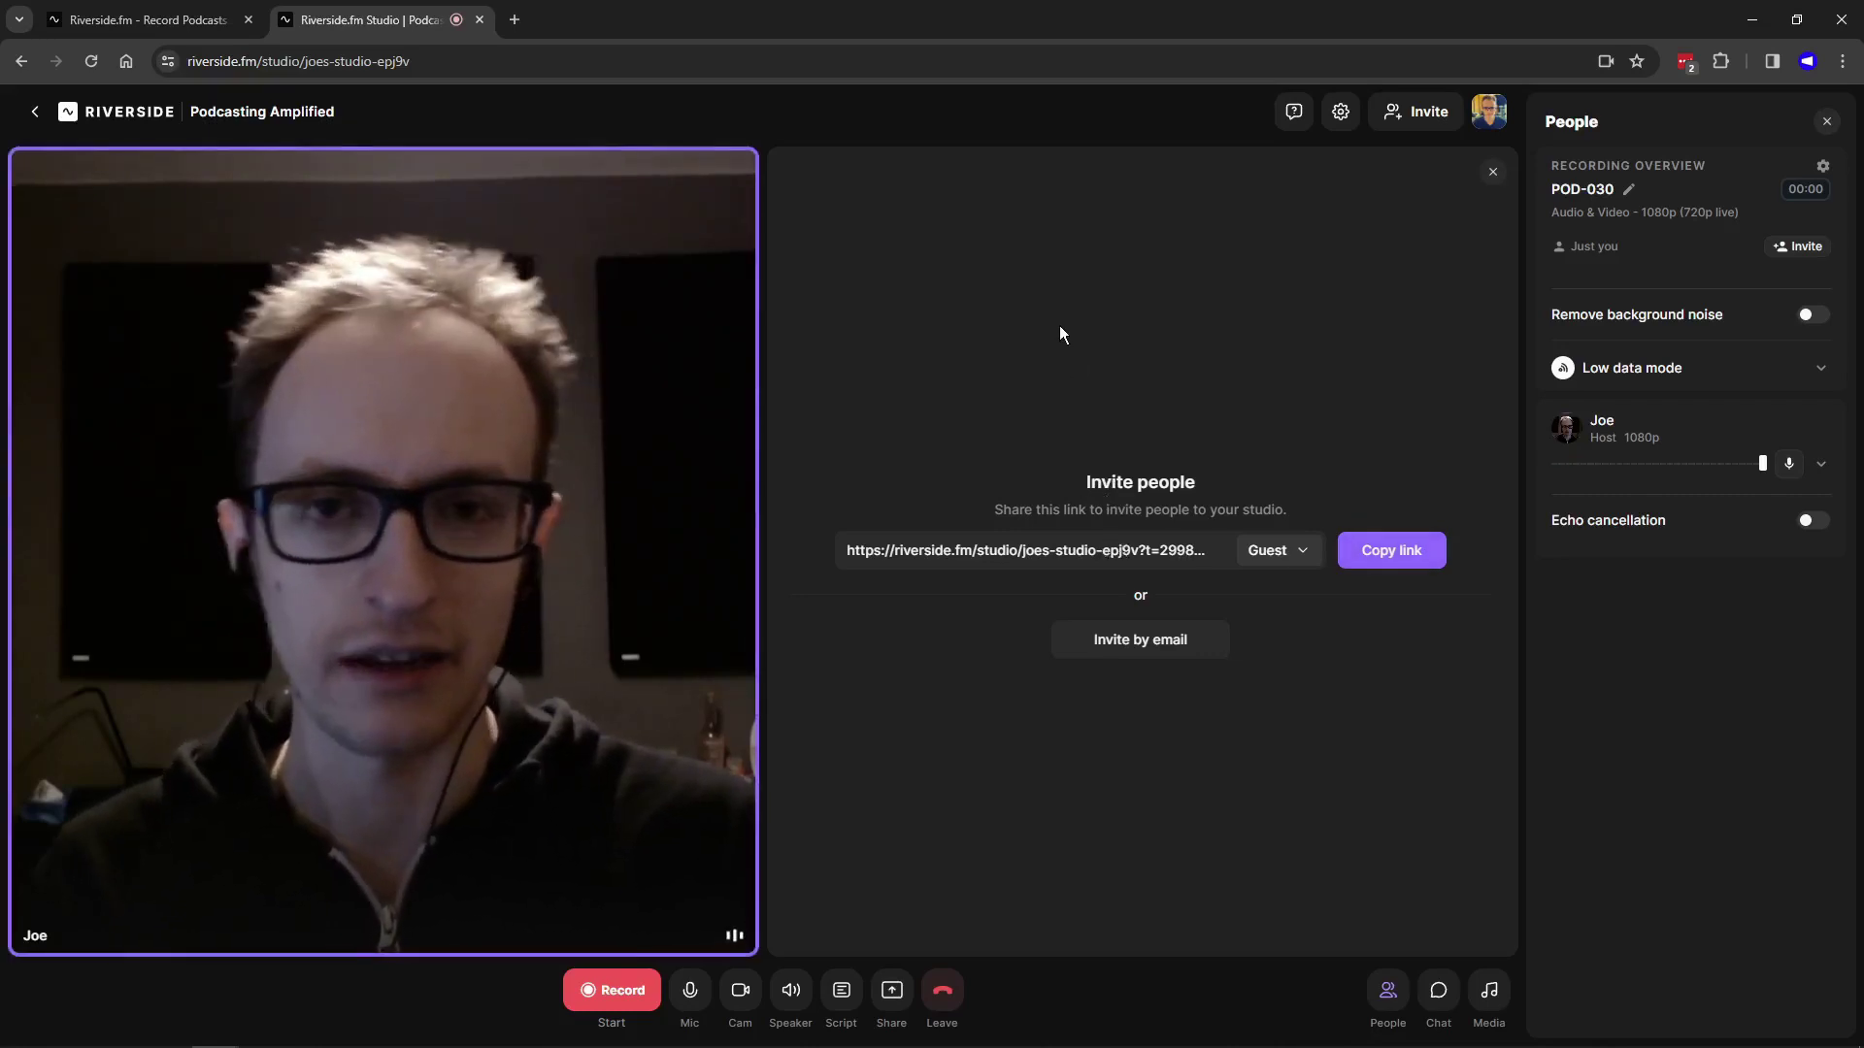
click(1136, 640)
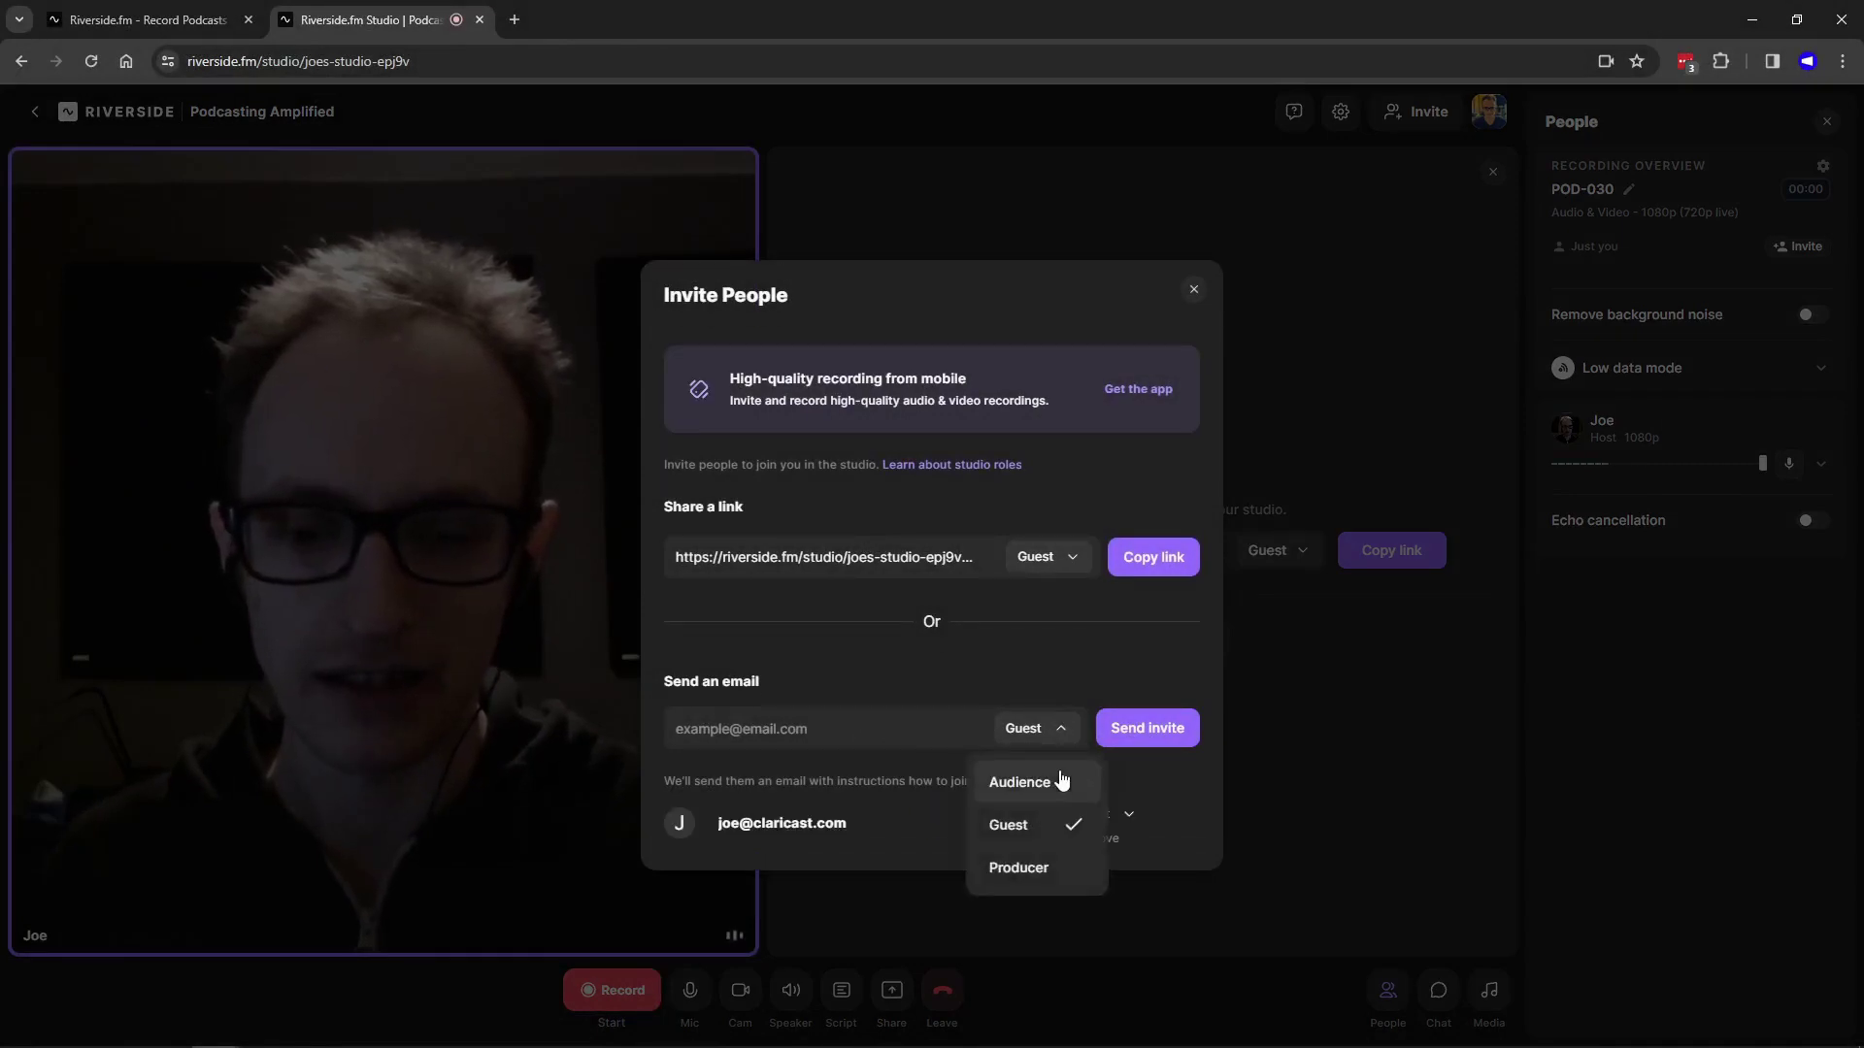
click(1051, 821)
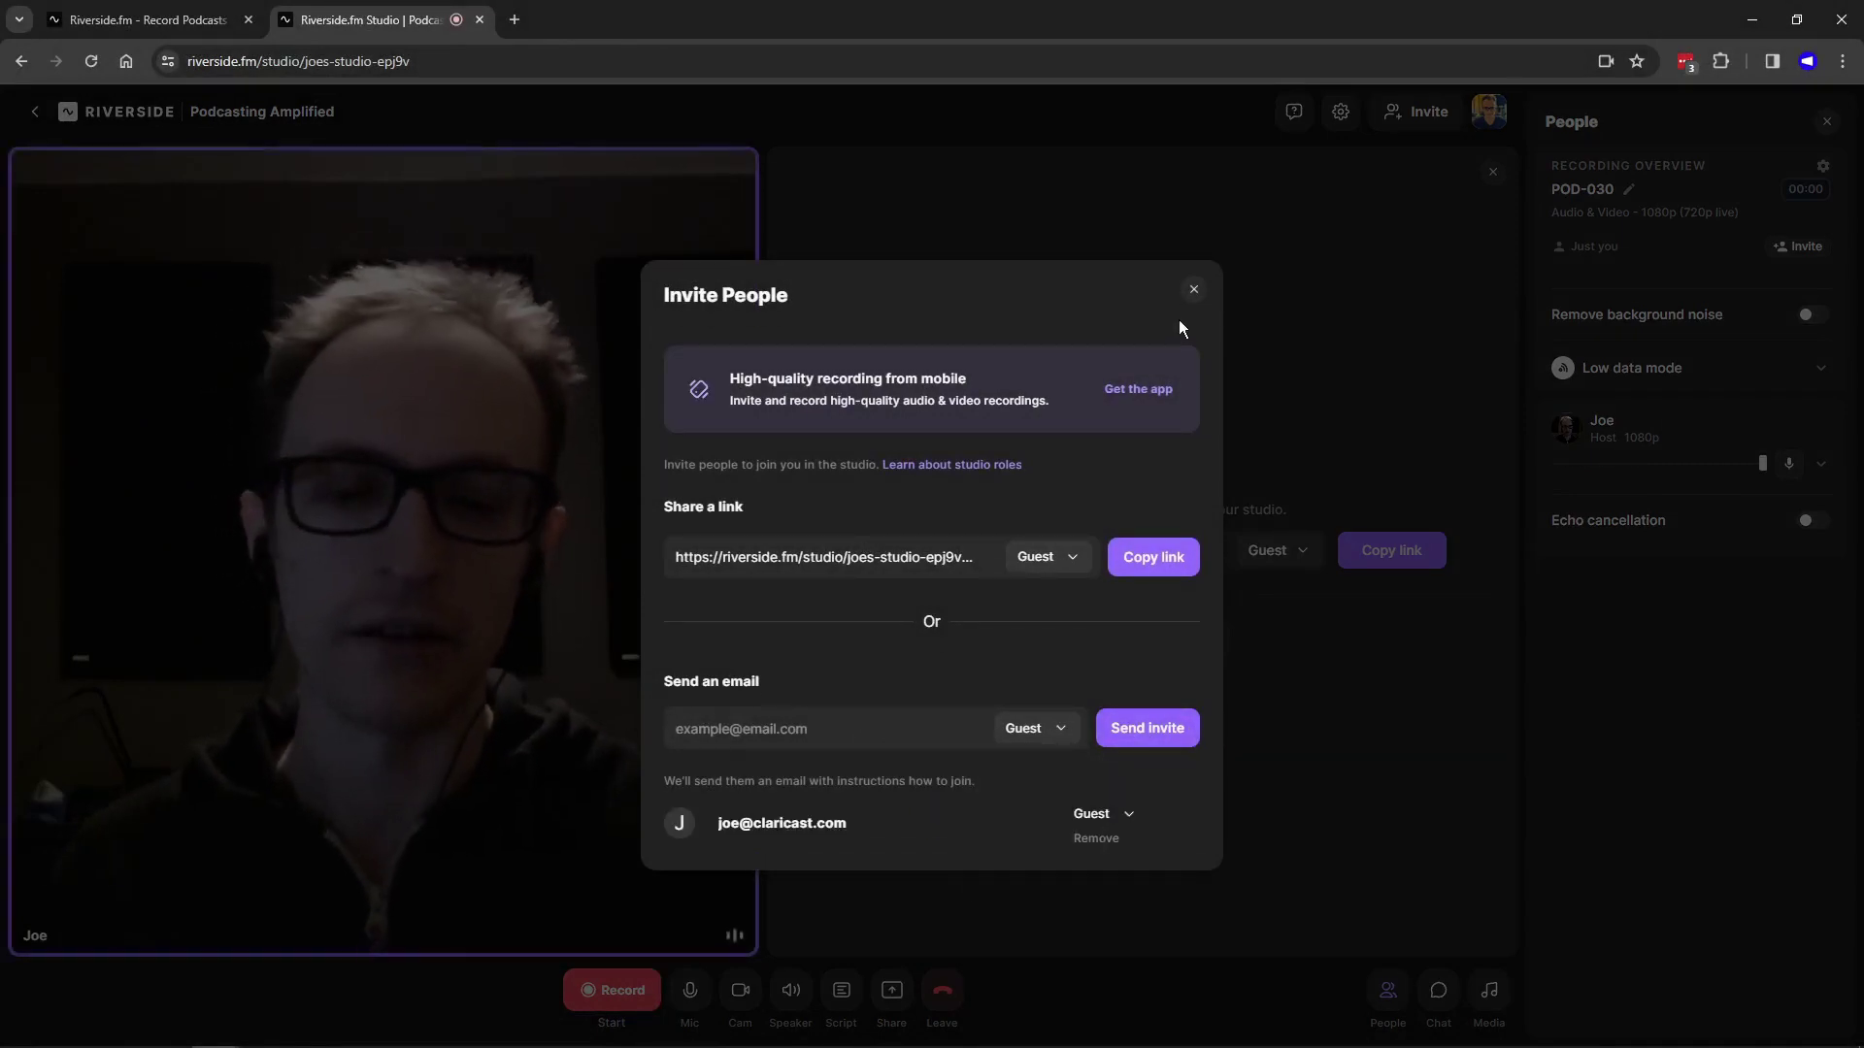
click(1194, 293)
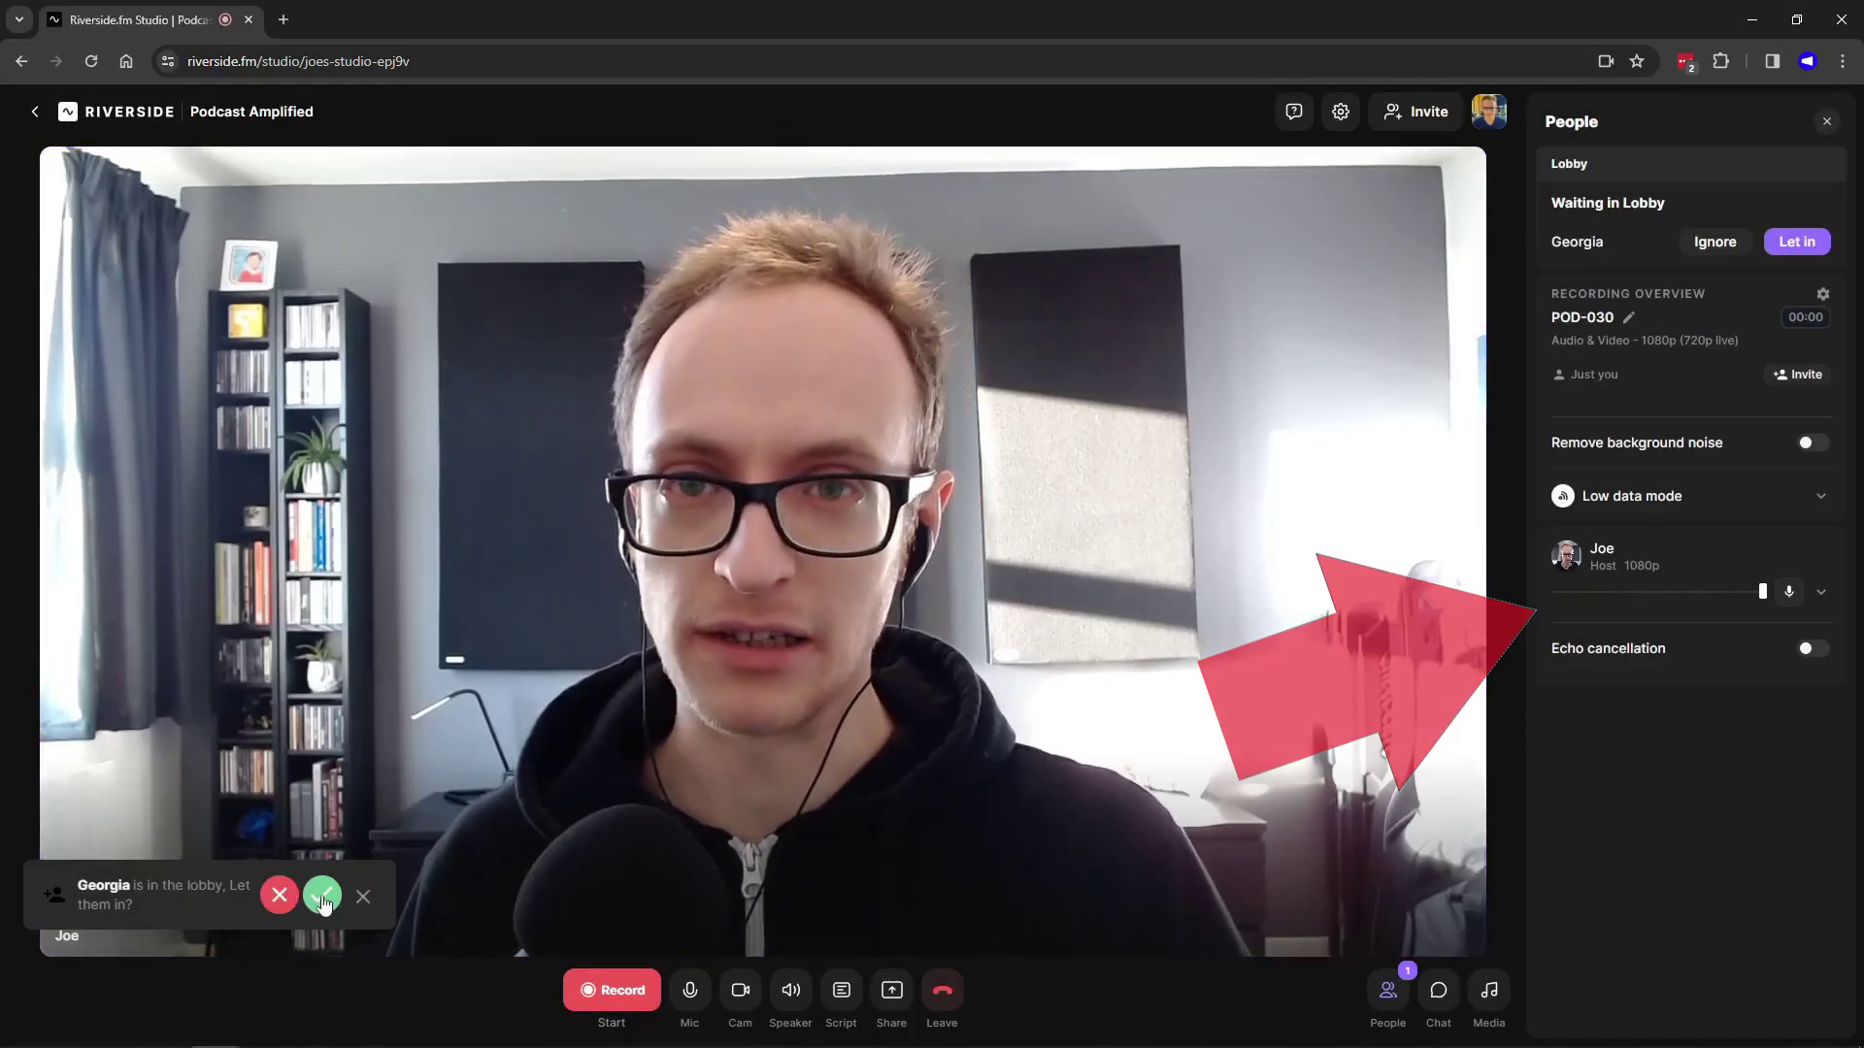
- Admit the waiting guest from the lobby so both participants are live in the studio
click(323, 895)
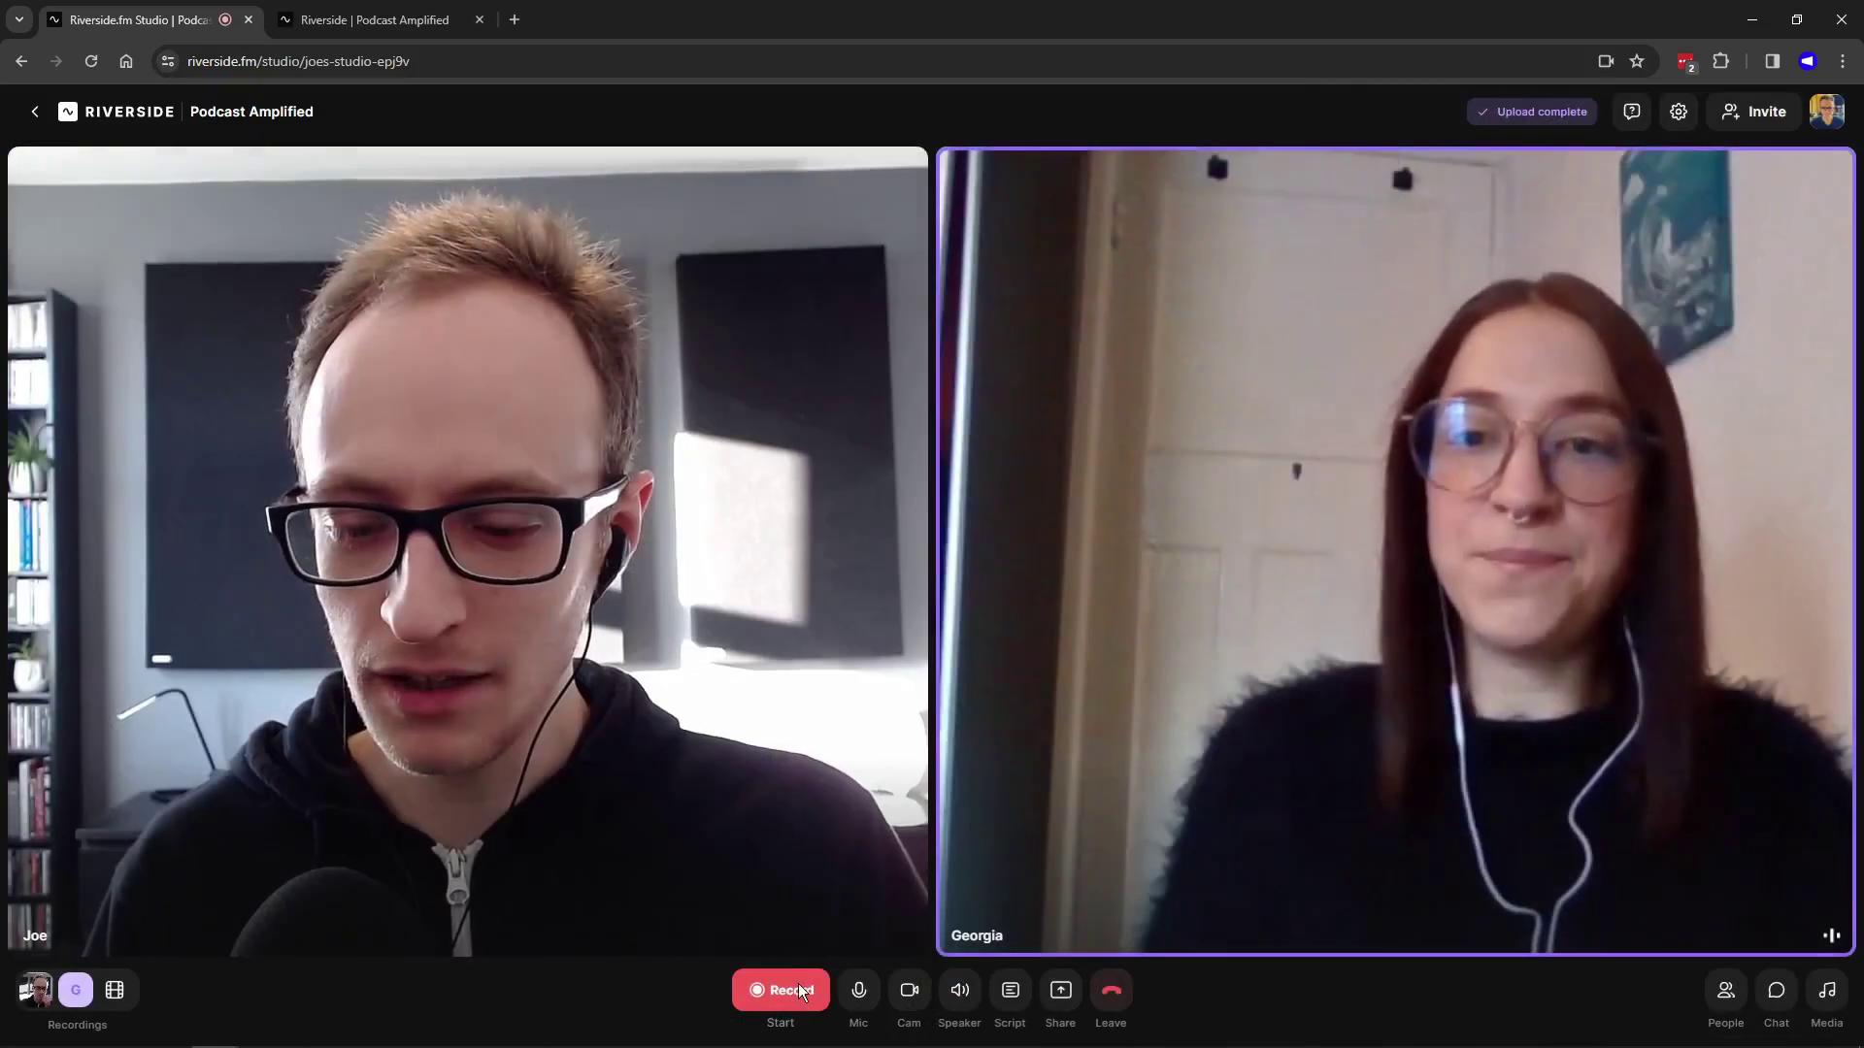
click(798, 986)
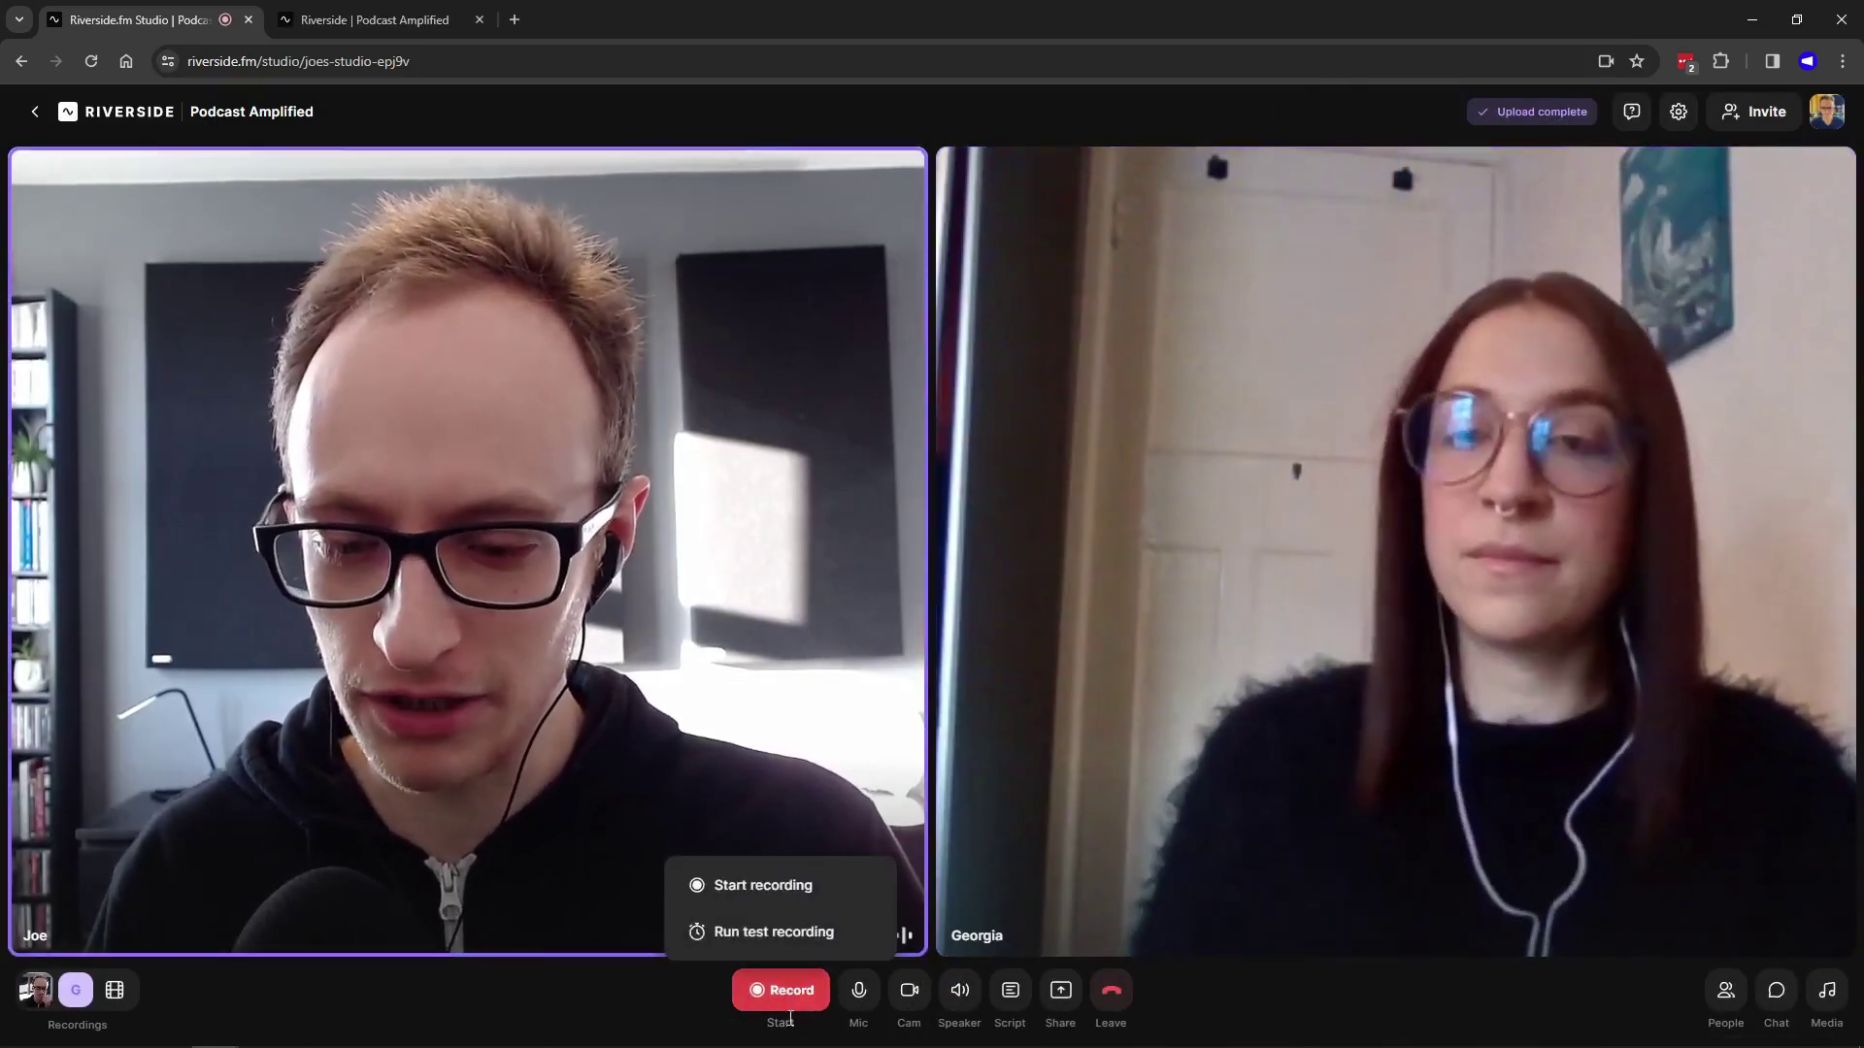
- Run a test recording of the POD-030 session with the guest, stop it, and leave the studio
click(774, 932)
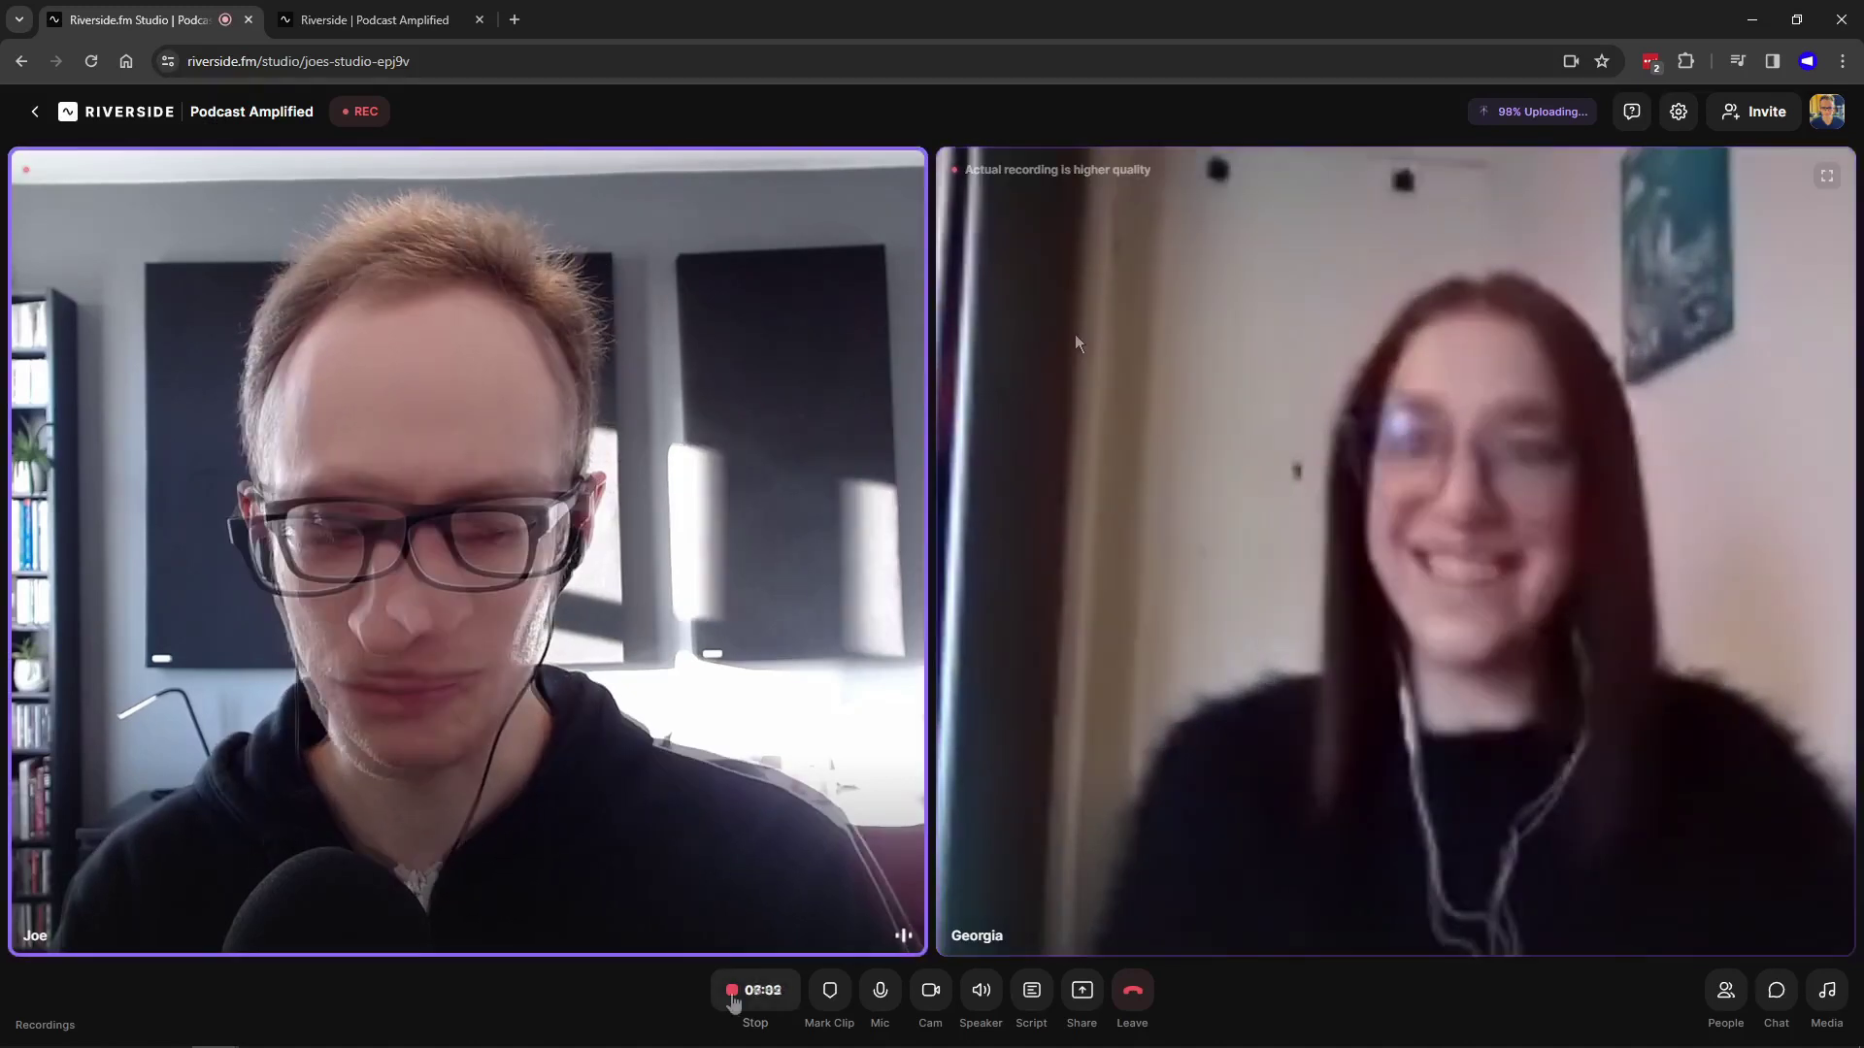
click(732, 993)
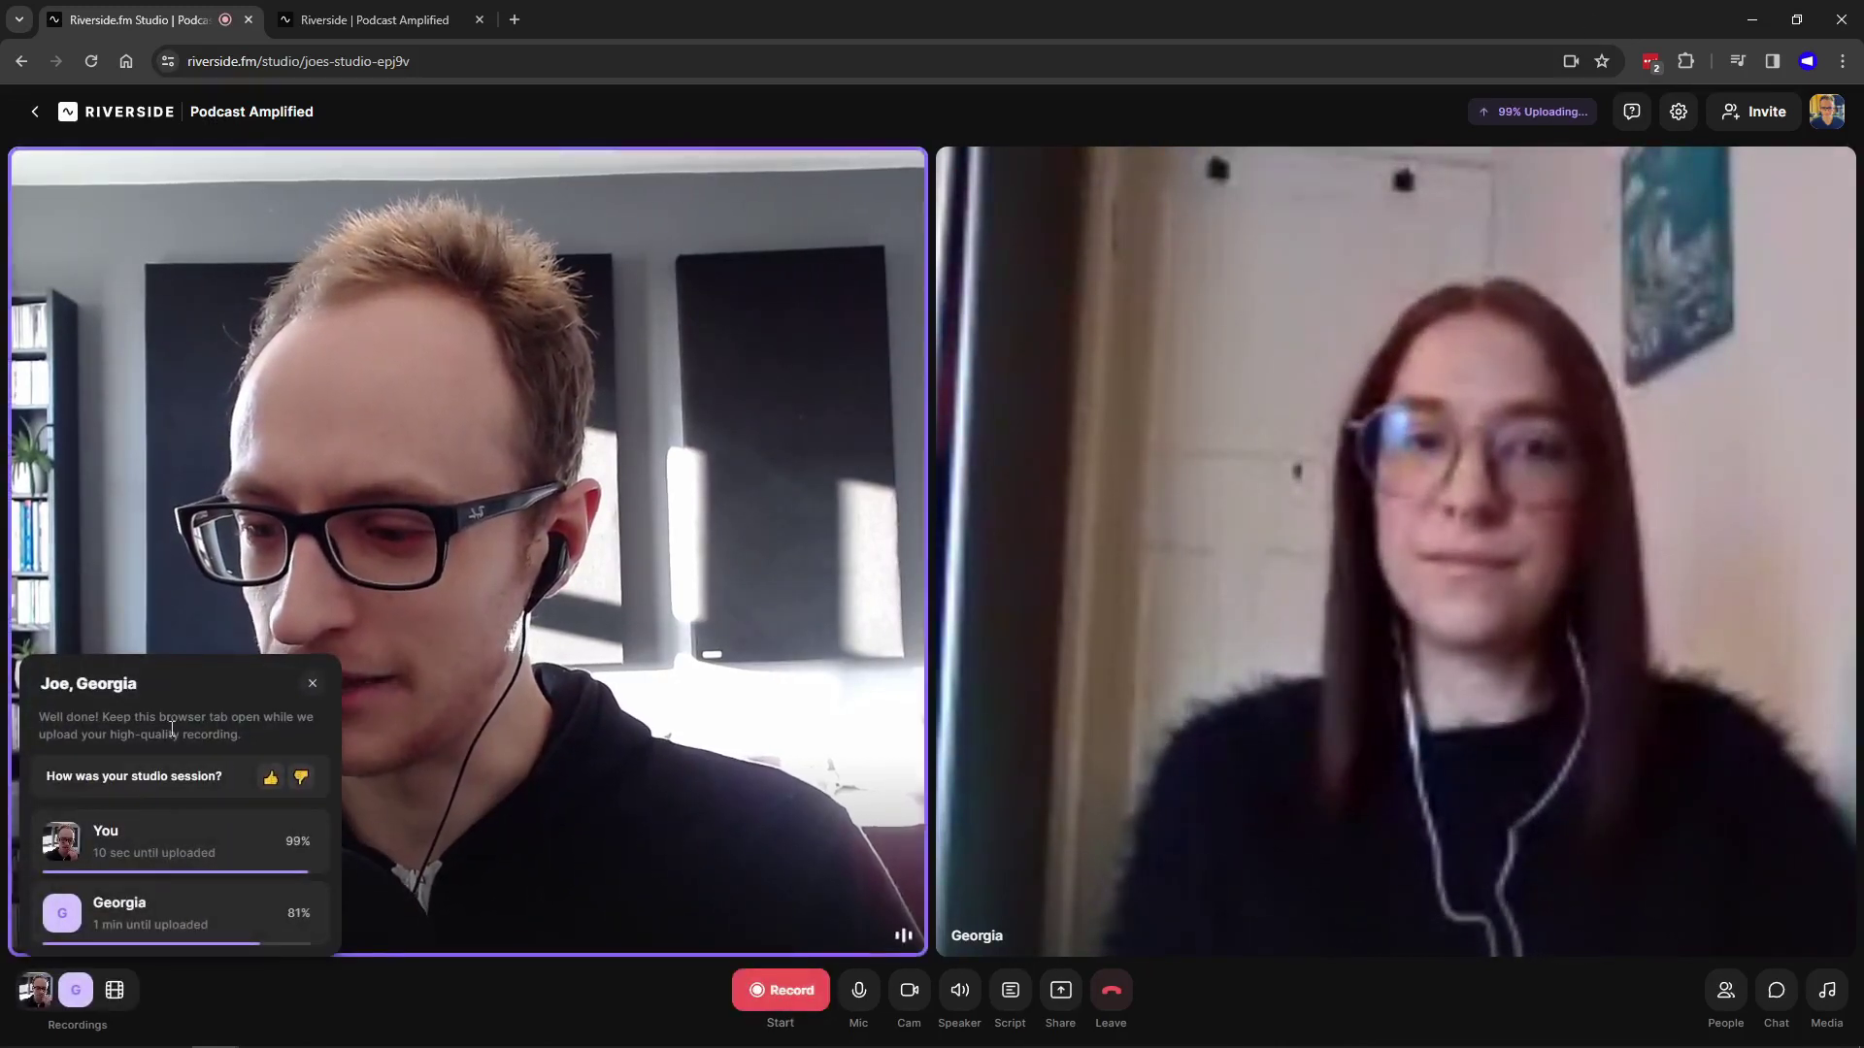
click(1112, 995)
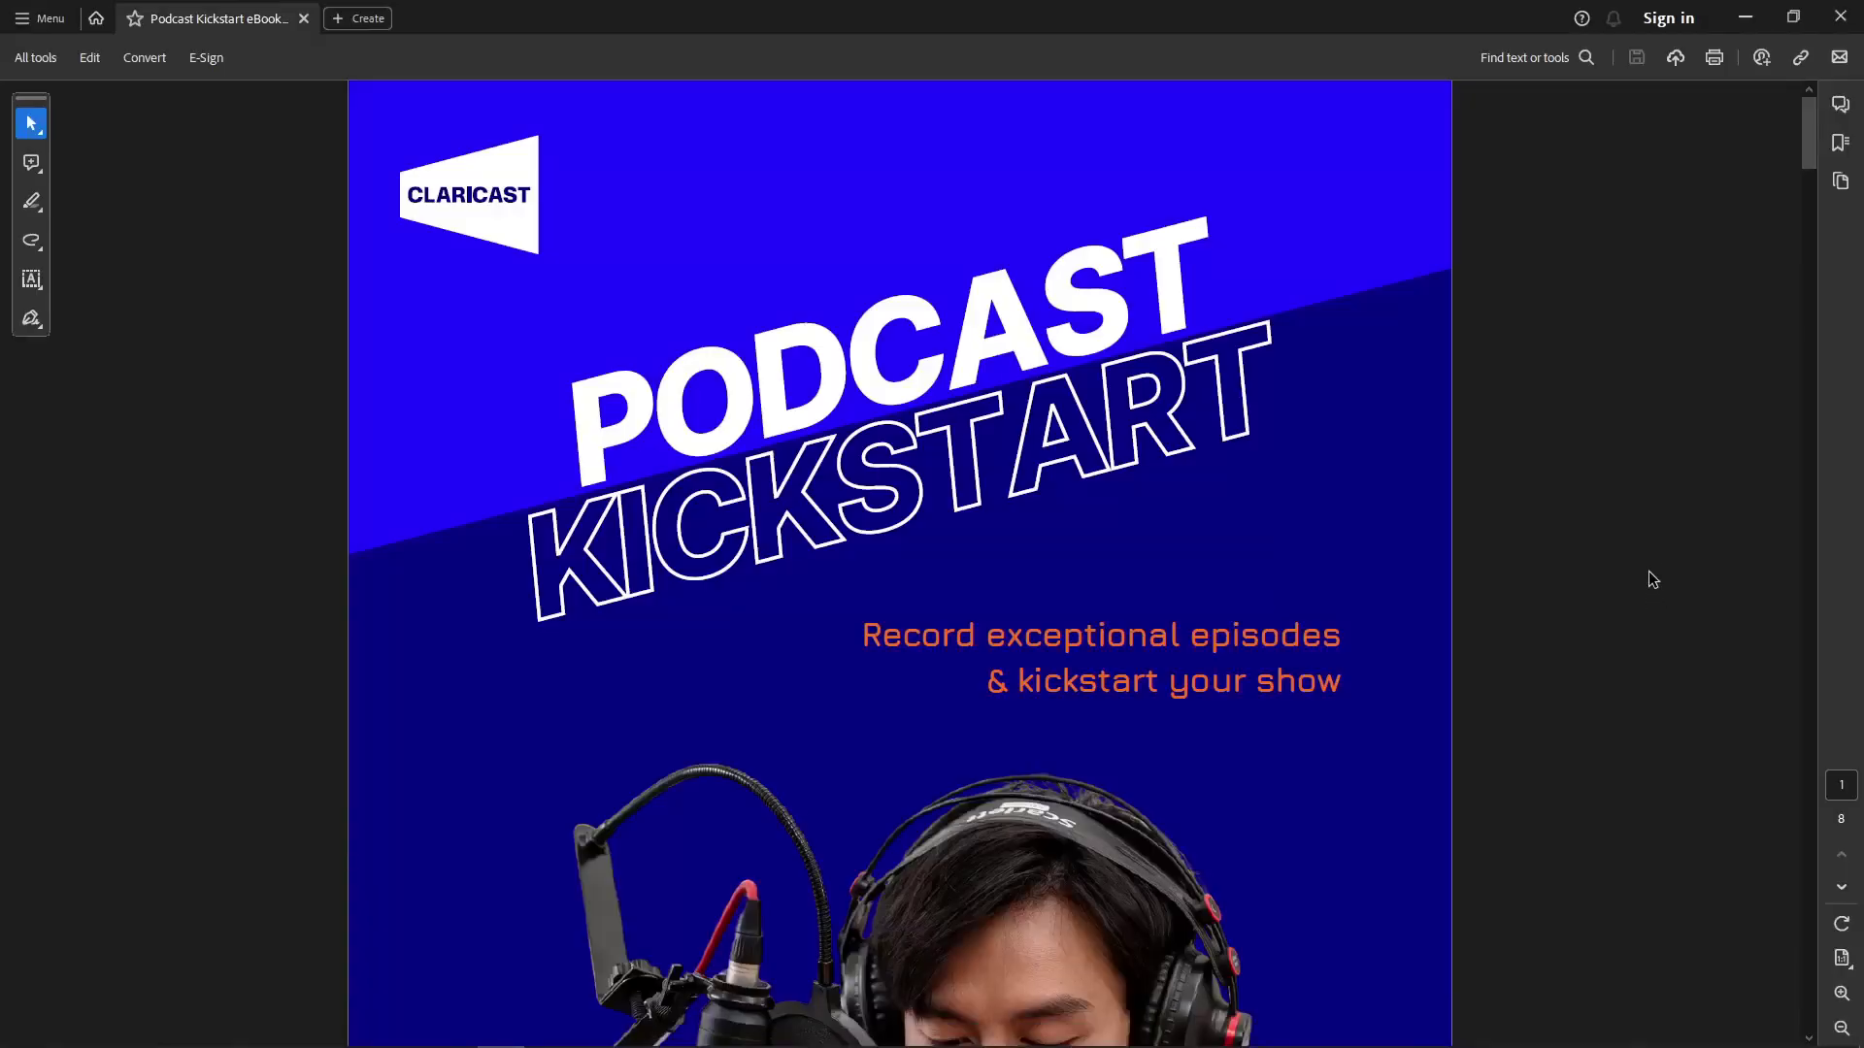
- Scroll through the Podcast Kickstart eBook from the cover to the Interview Tips section on page 7
scroll(1641, 581, down, 2)
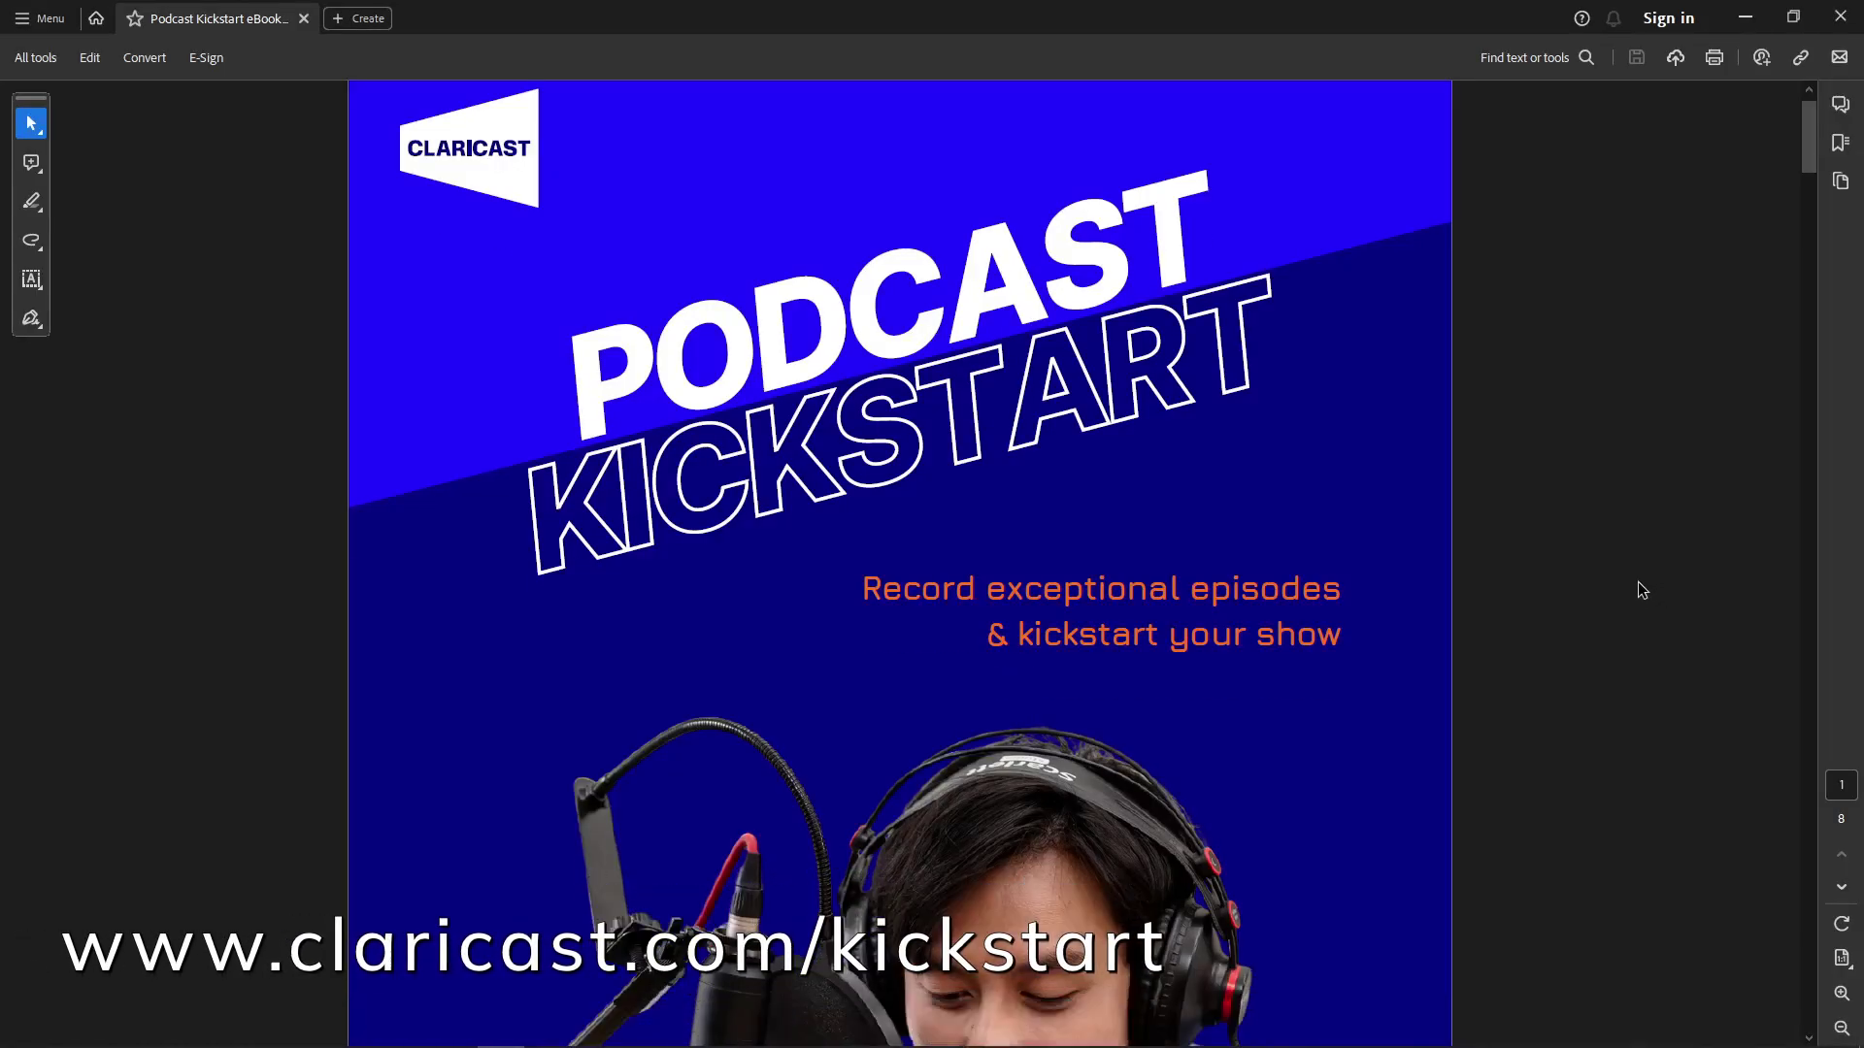
scroll(1637, 581, down, 1)
scroll(1620, 632, down, 11)
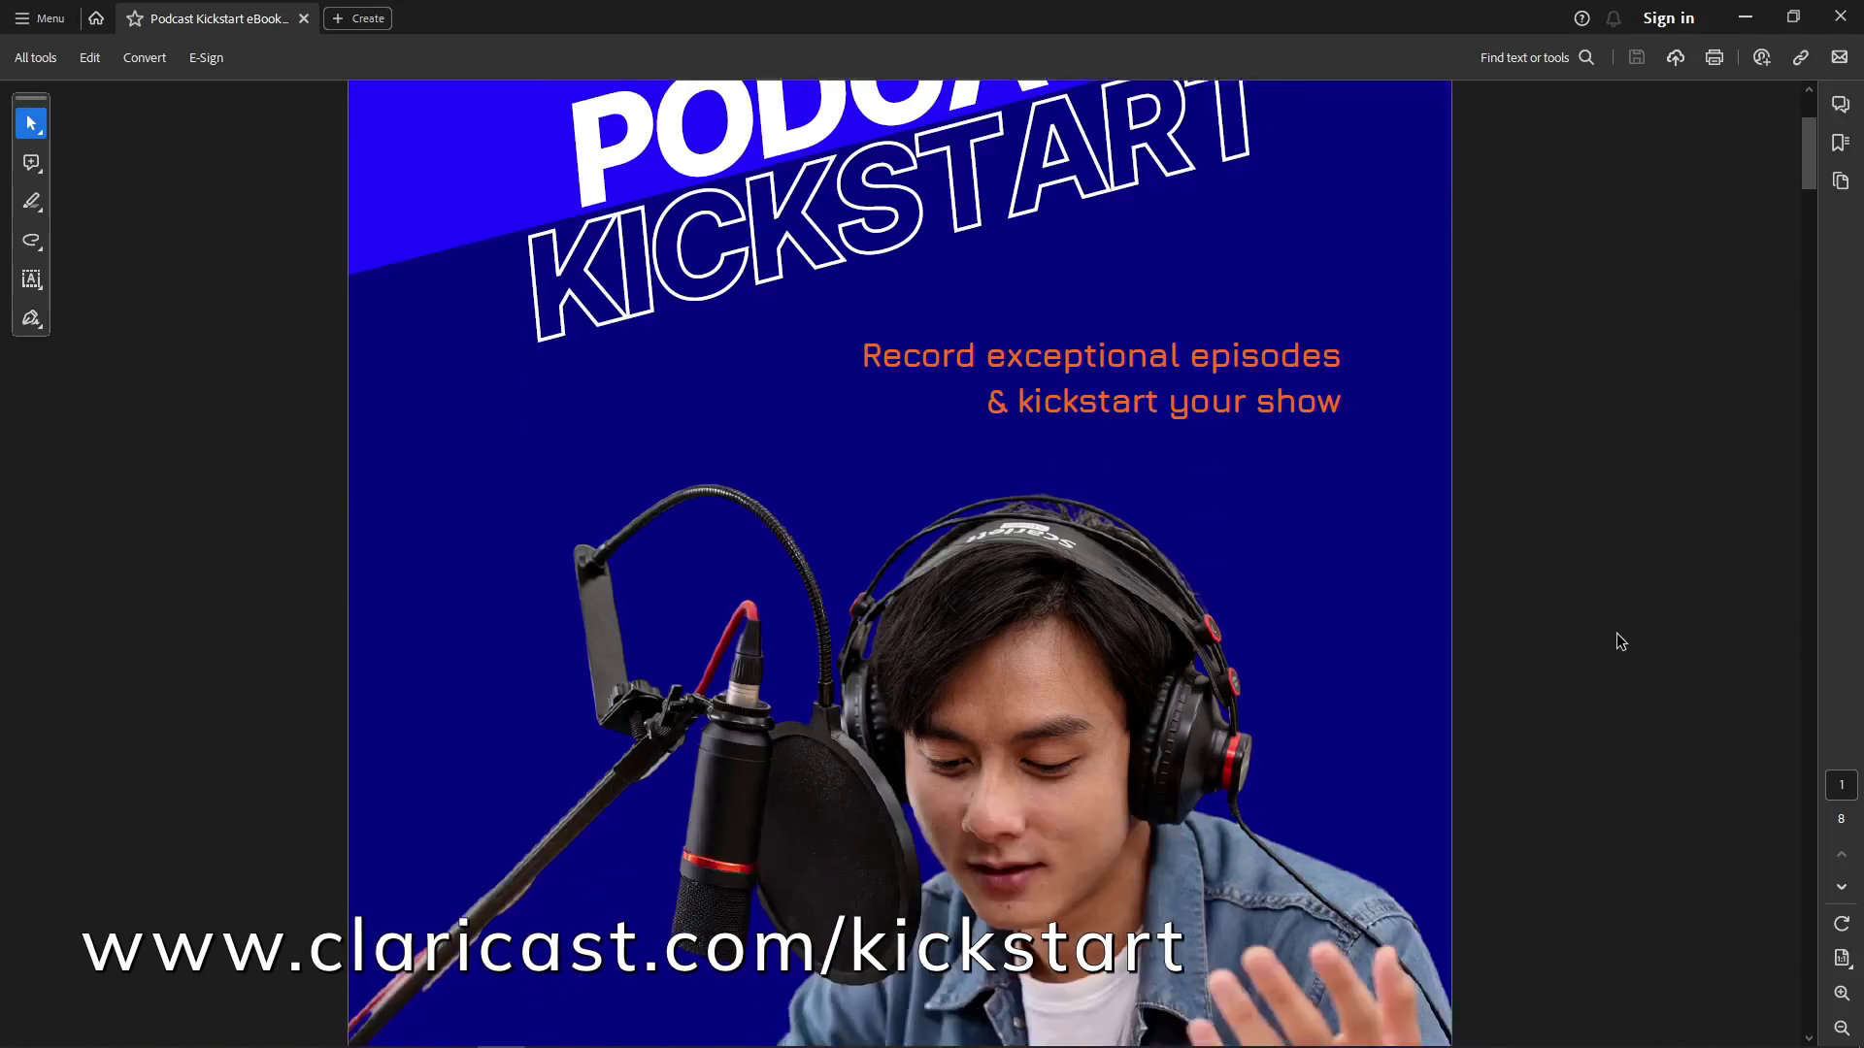
scroll(1616, 638, down, 12)
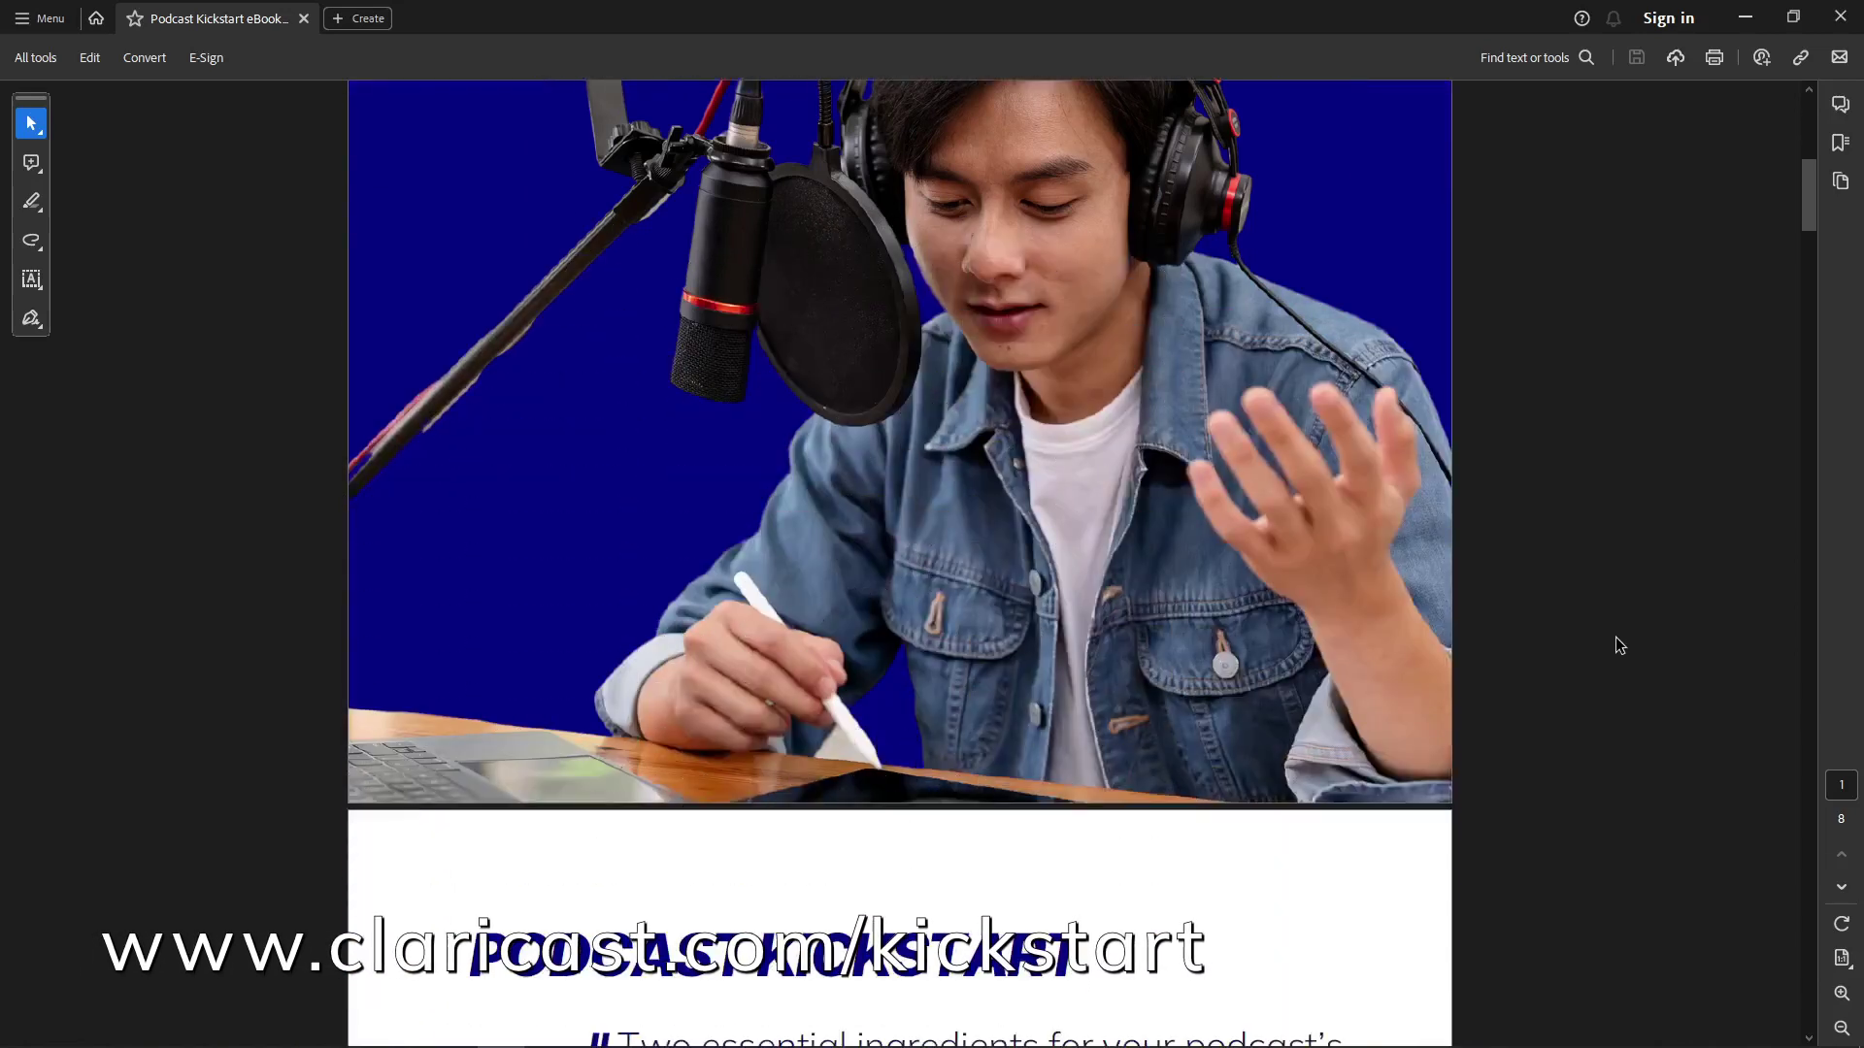
scroll(1614, 640, down, 12)
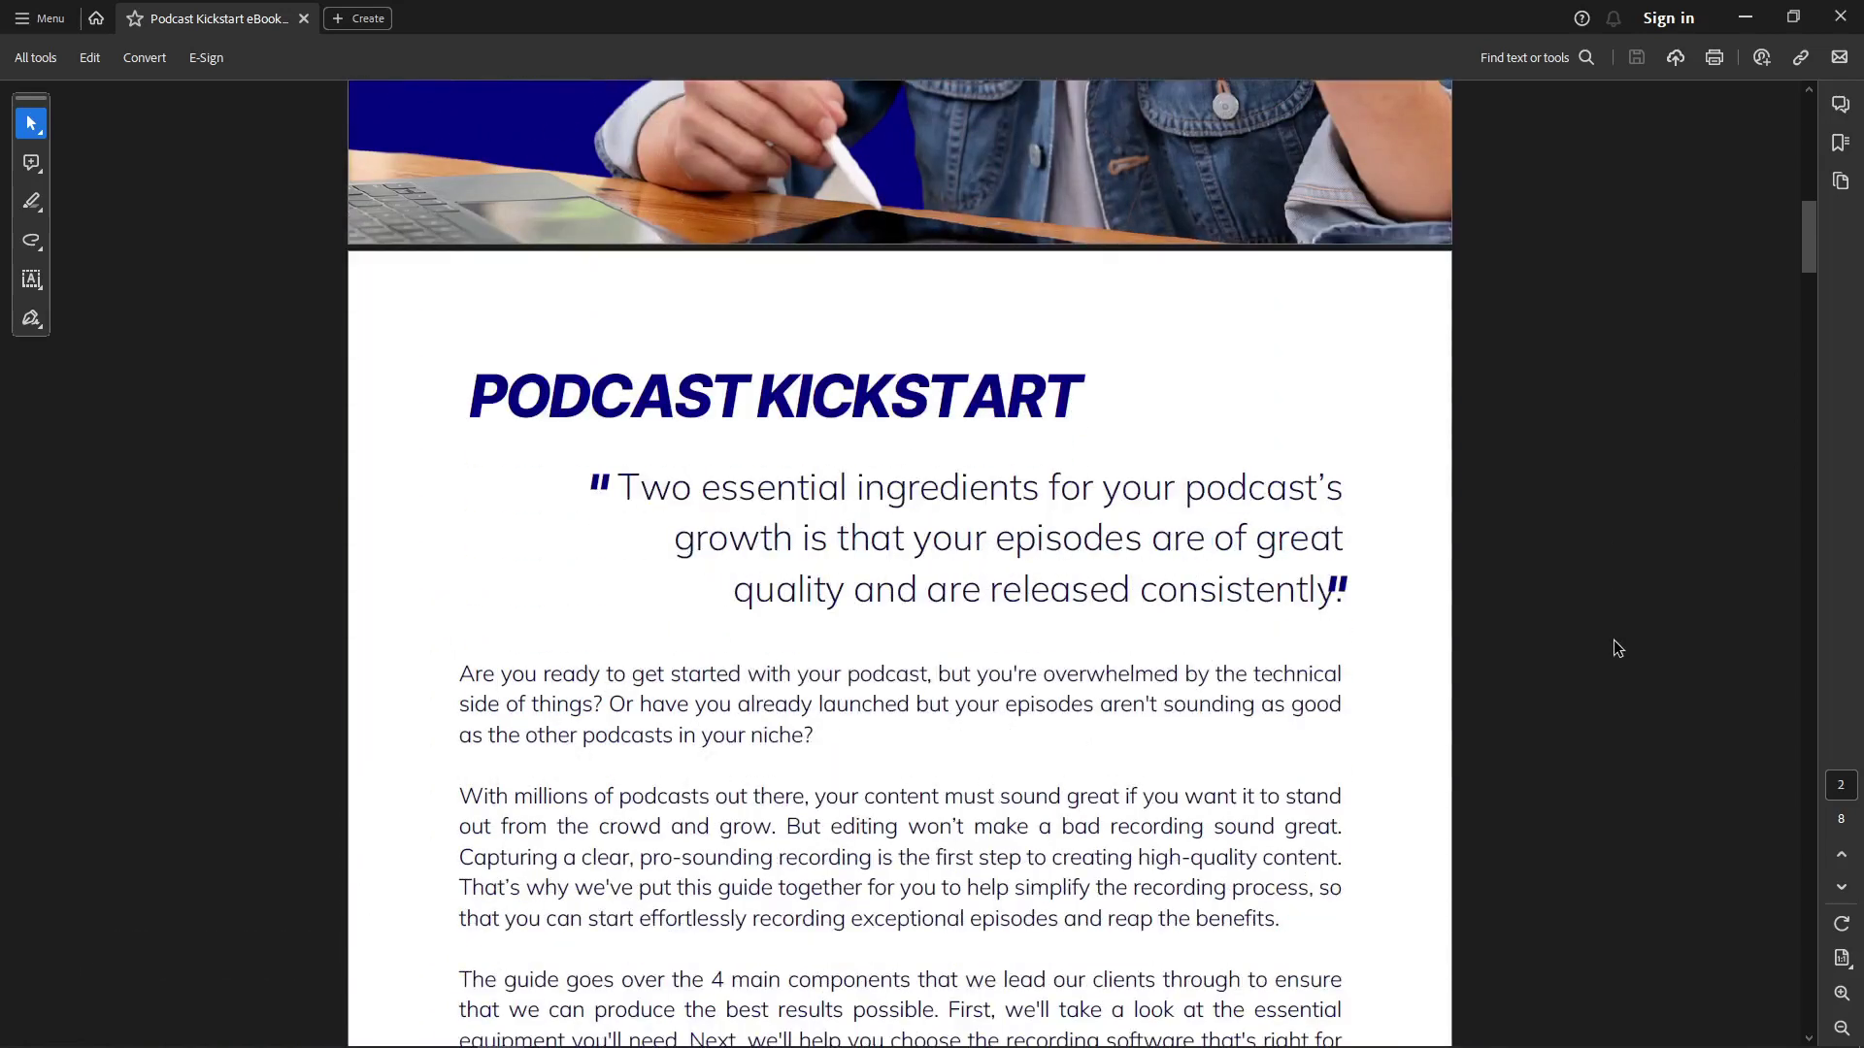
scroll(1608, 648, down, 18)
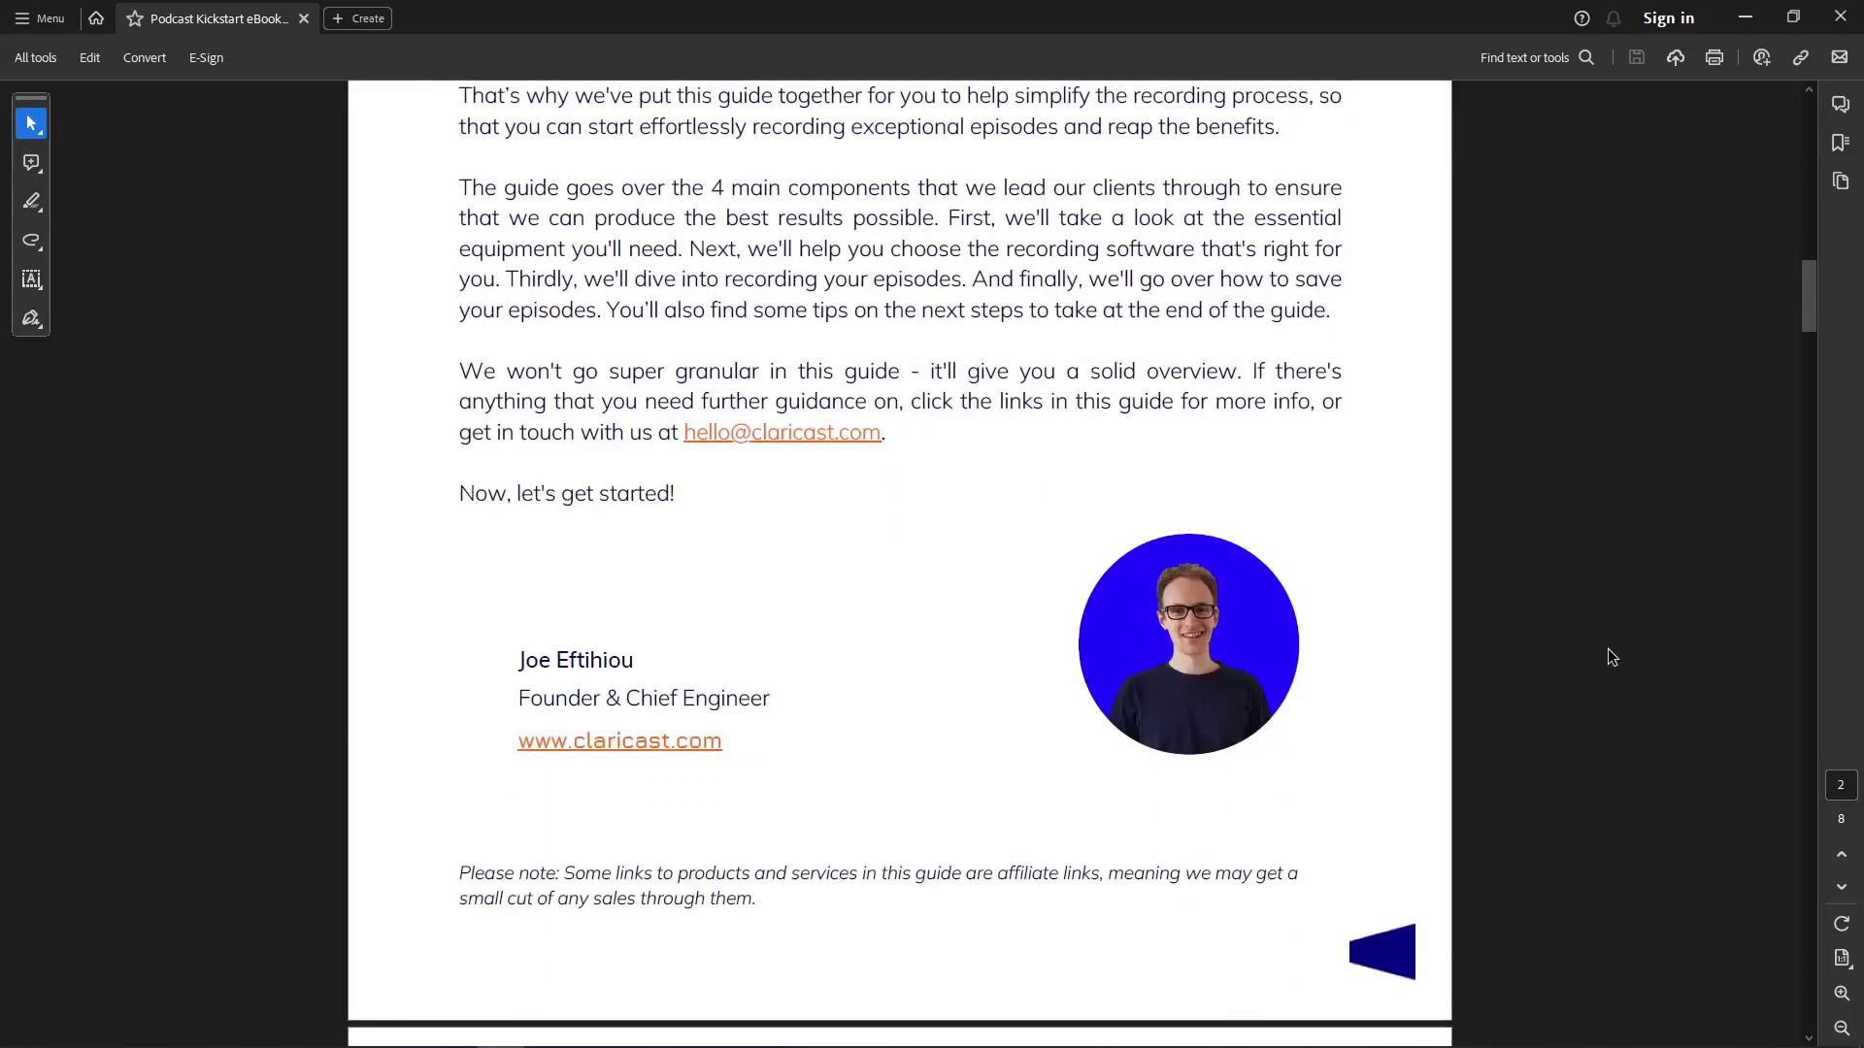
scroll(1607, 661, down, 9)
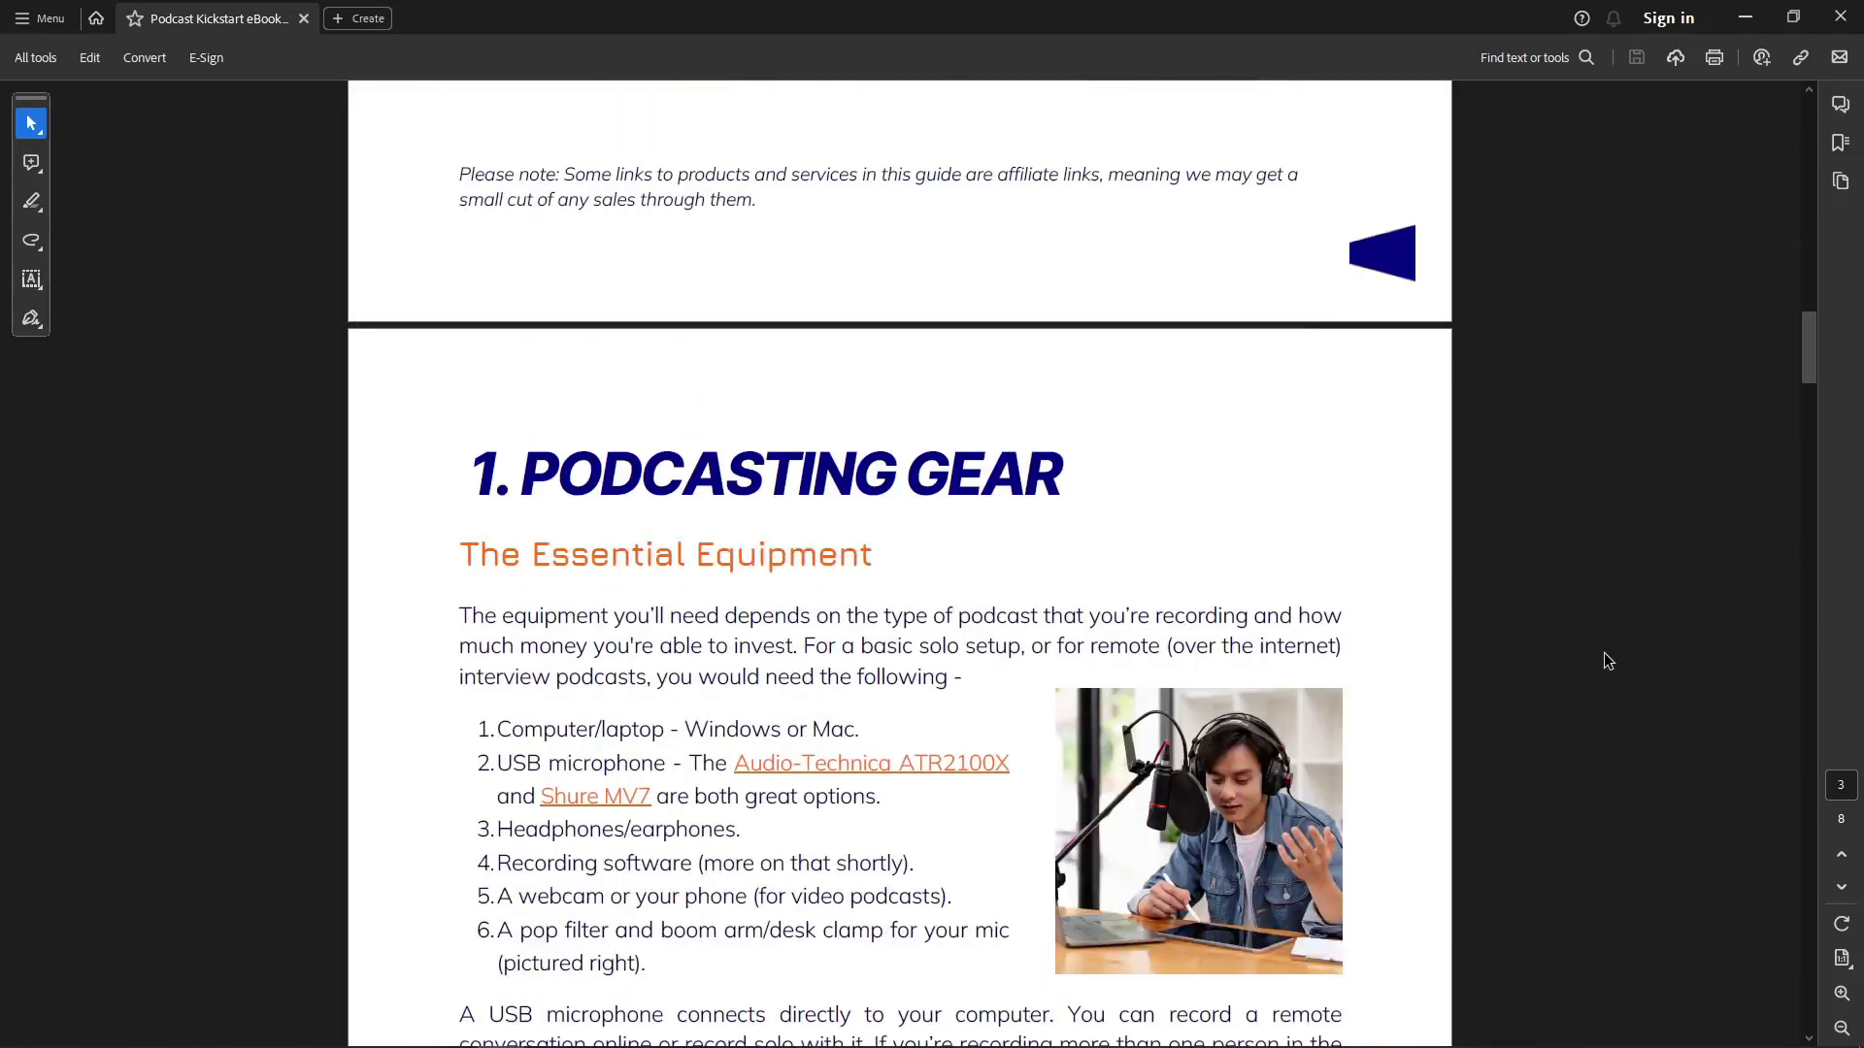
scroll(1602, 663, down, 18)
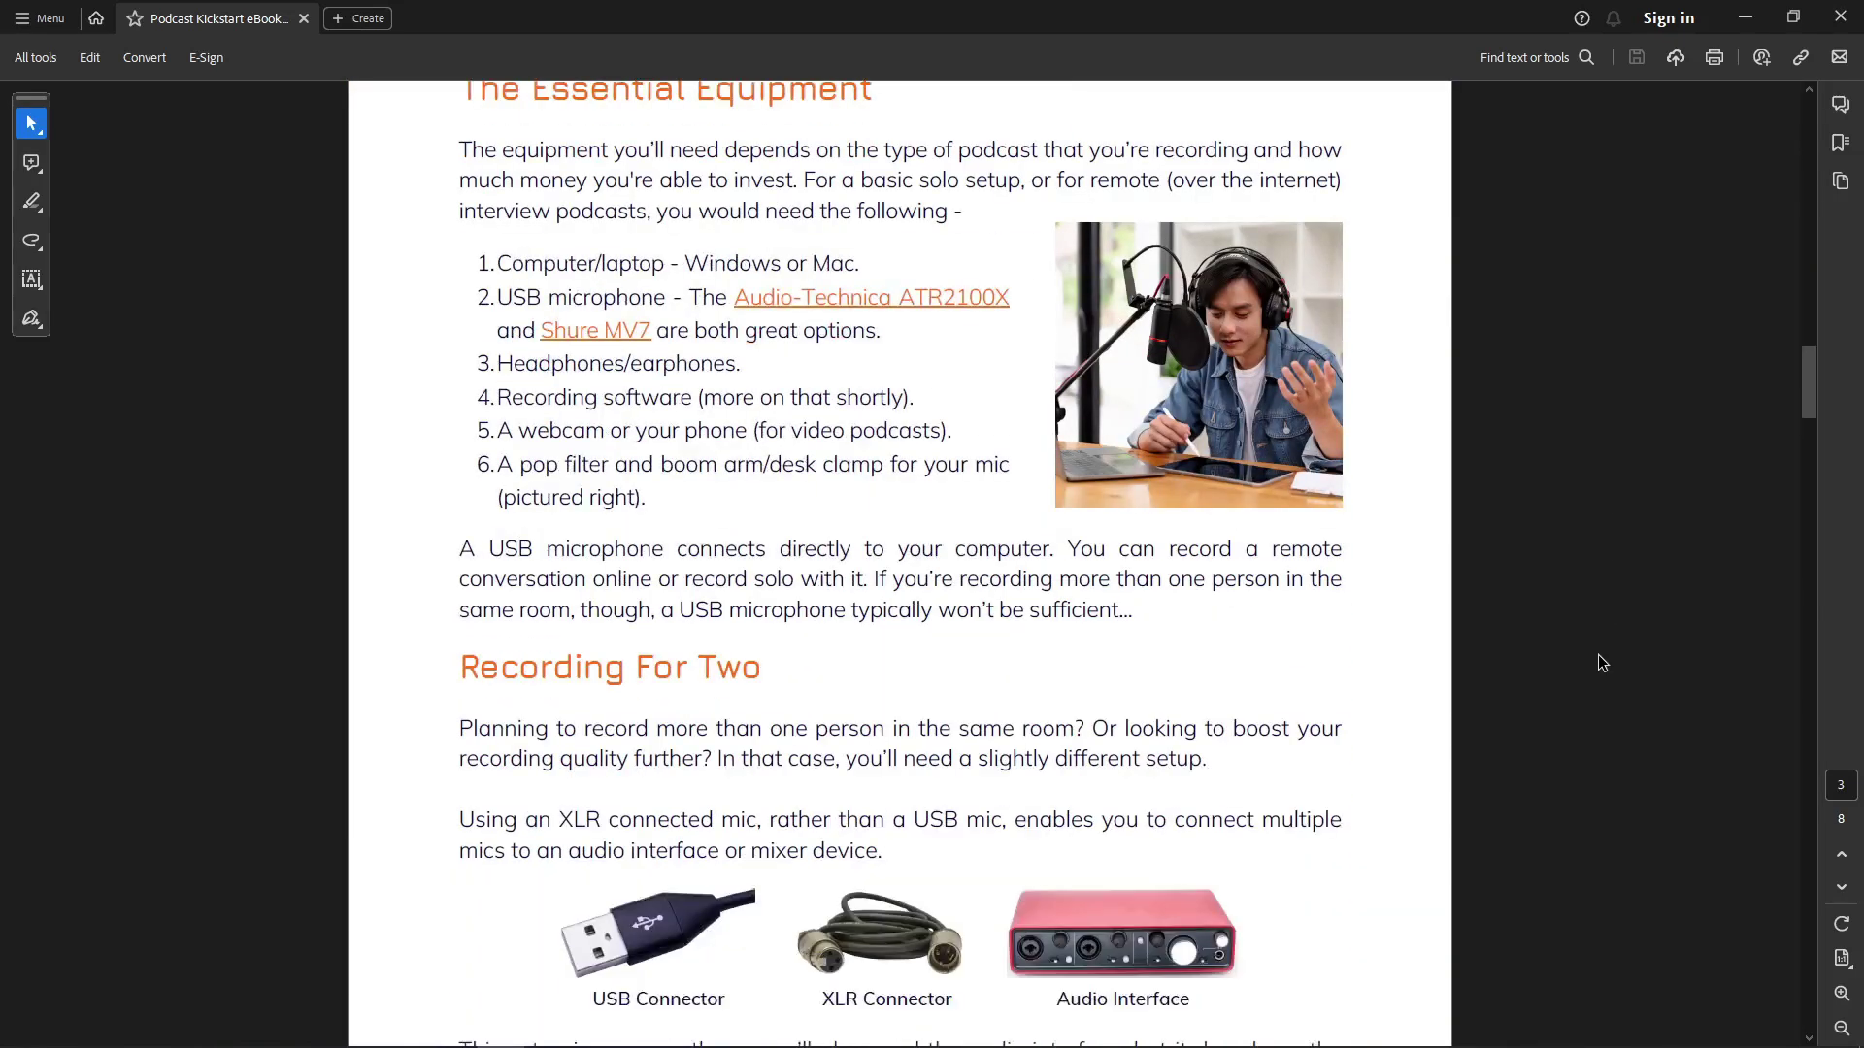
scroll(1592, 660, down, 14)
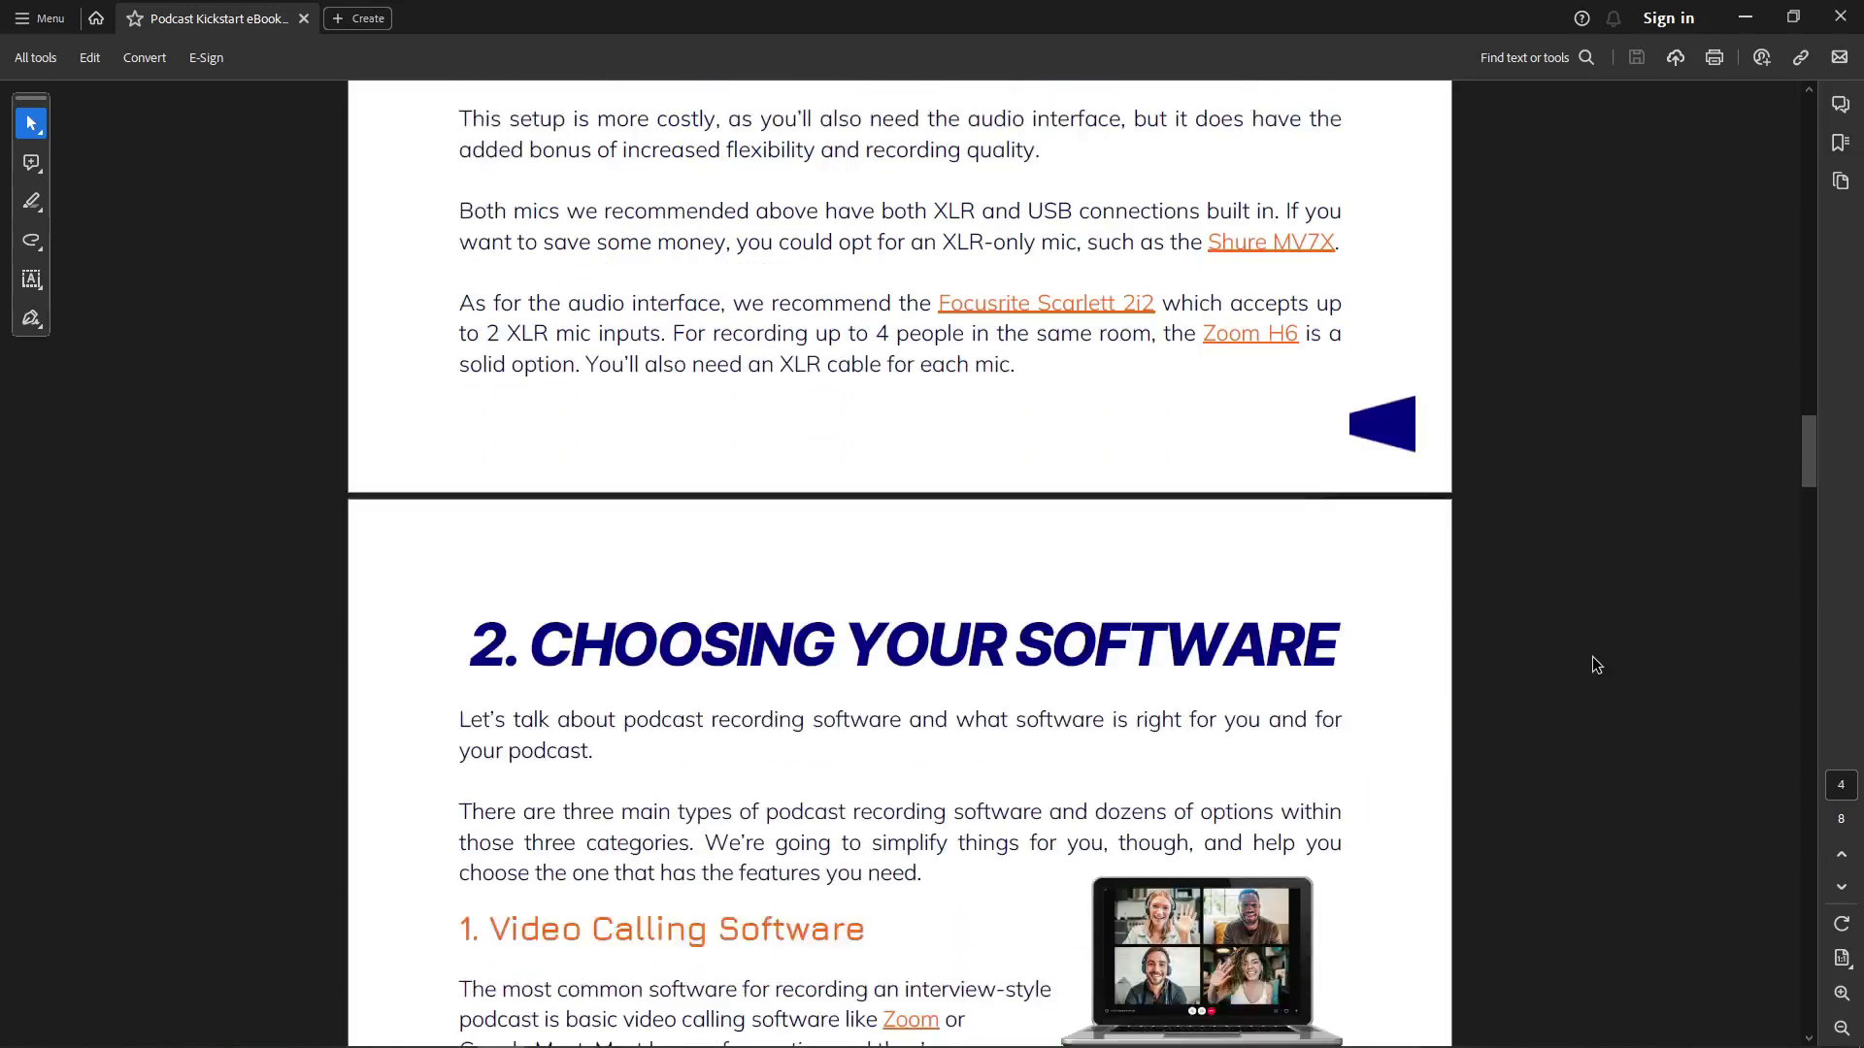
scroll(1589, 667, down, 14)
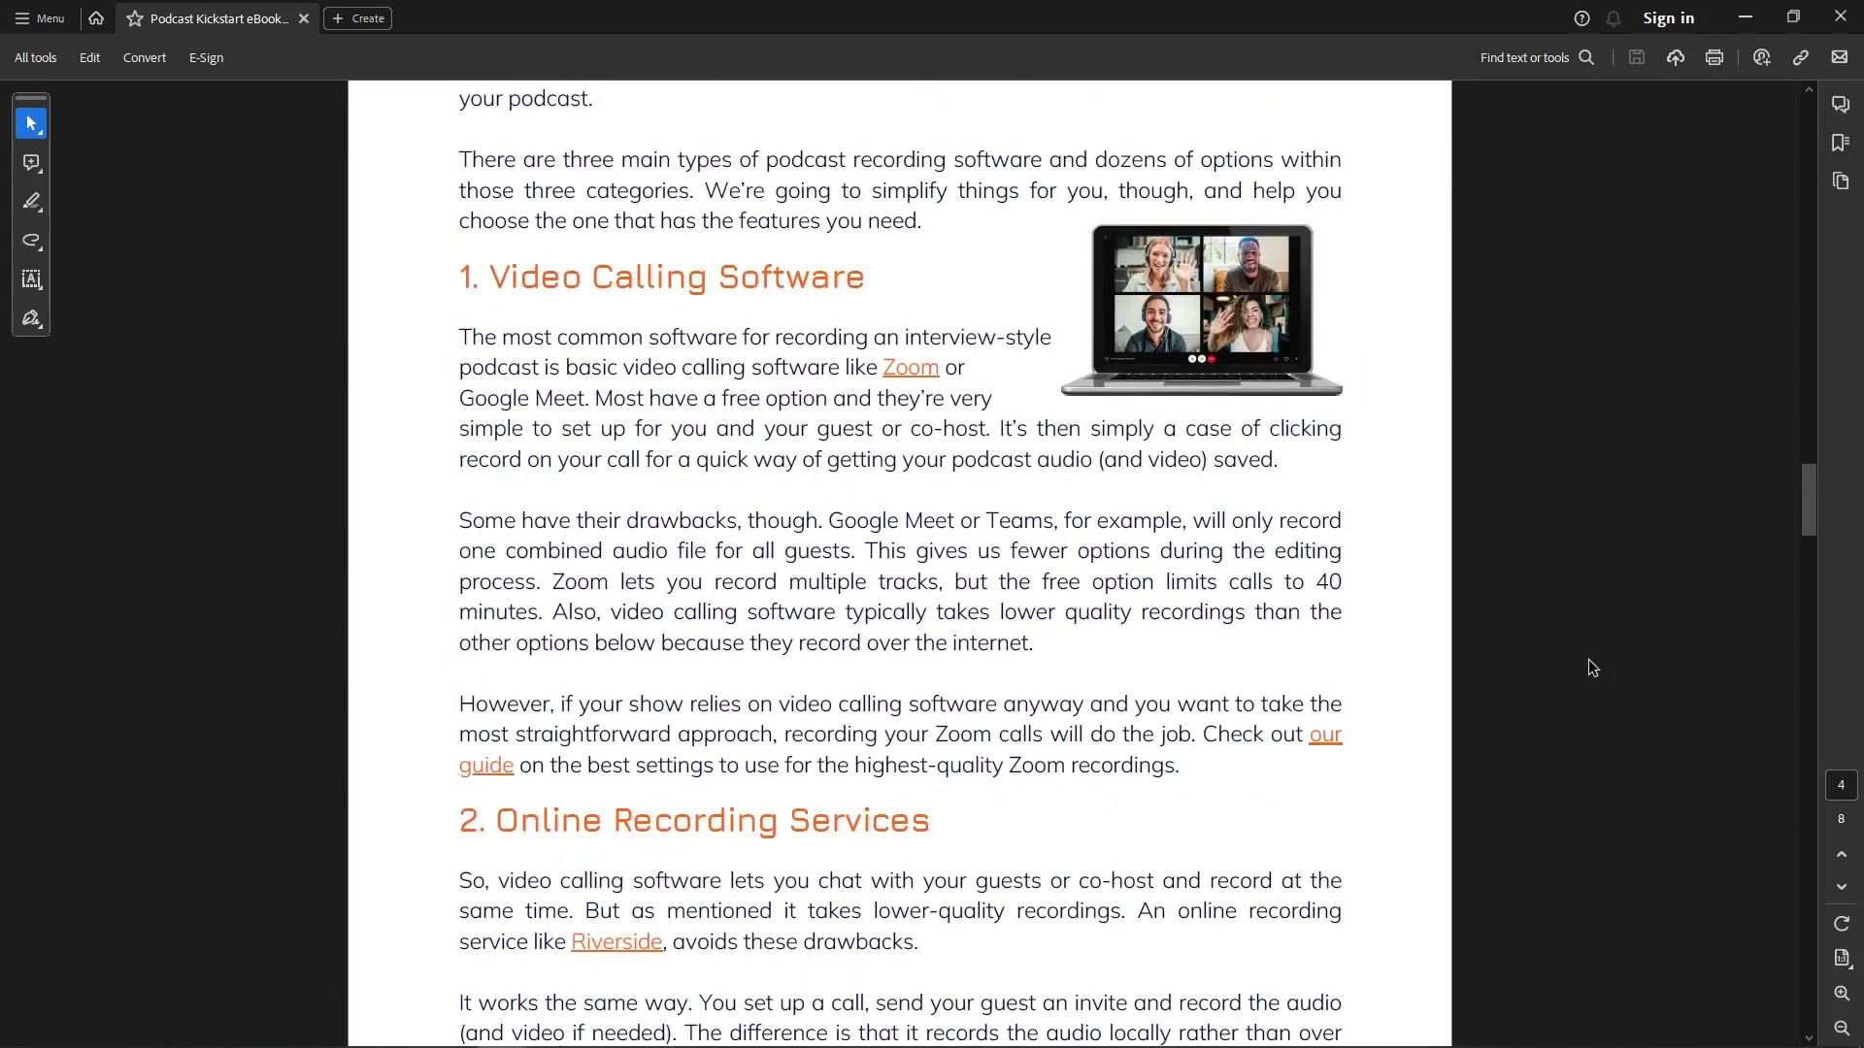
scroll(1584, 670, down, 15)
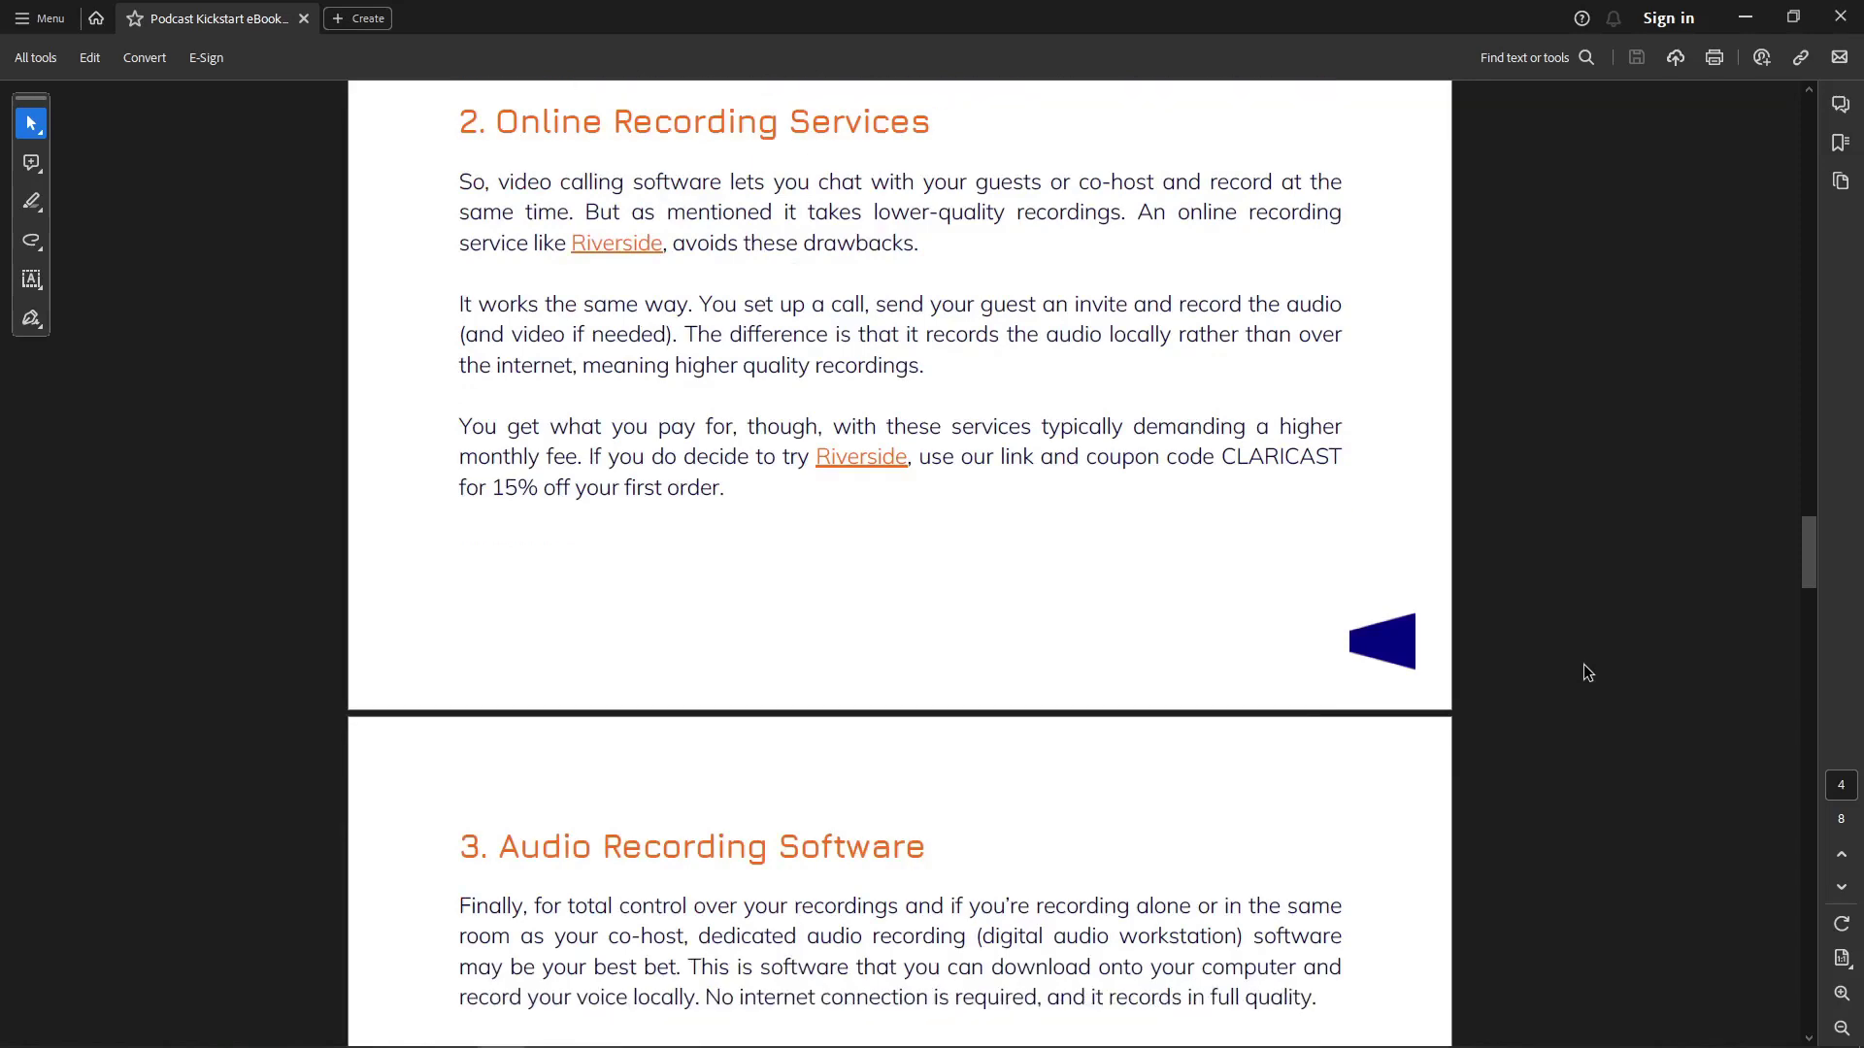
scroll(1582, 666, down, 12)
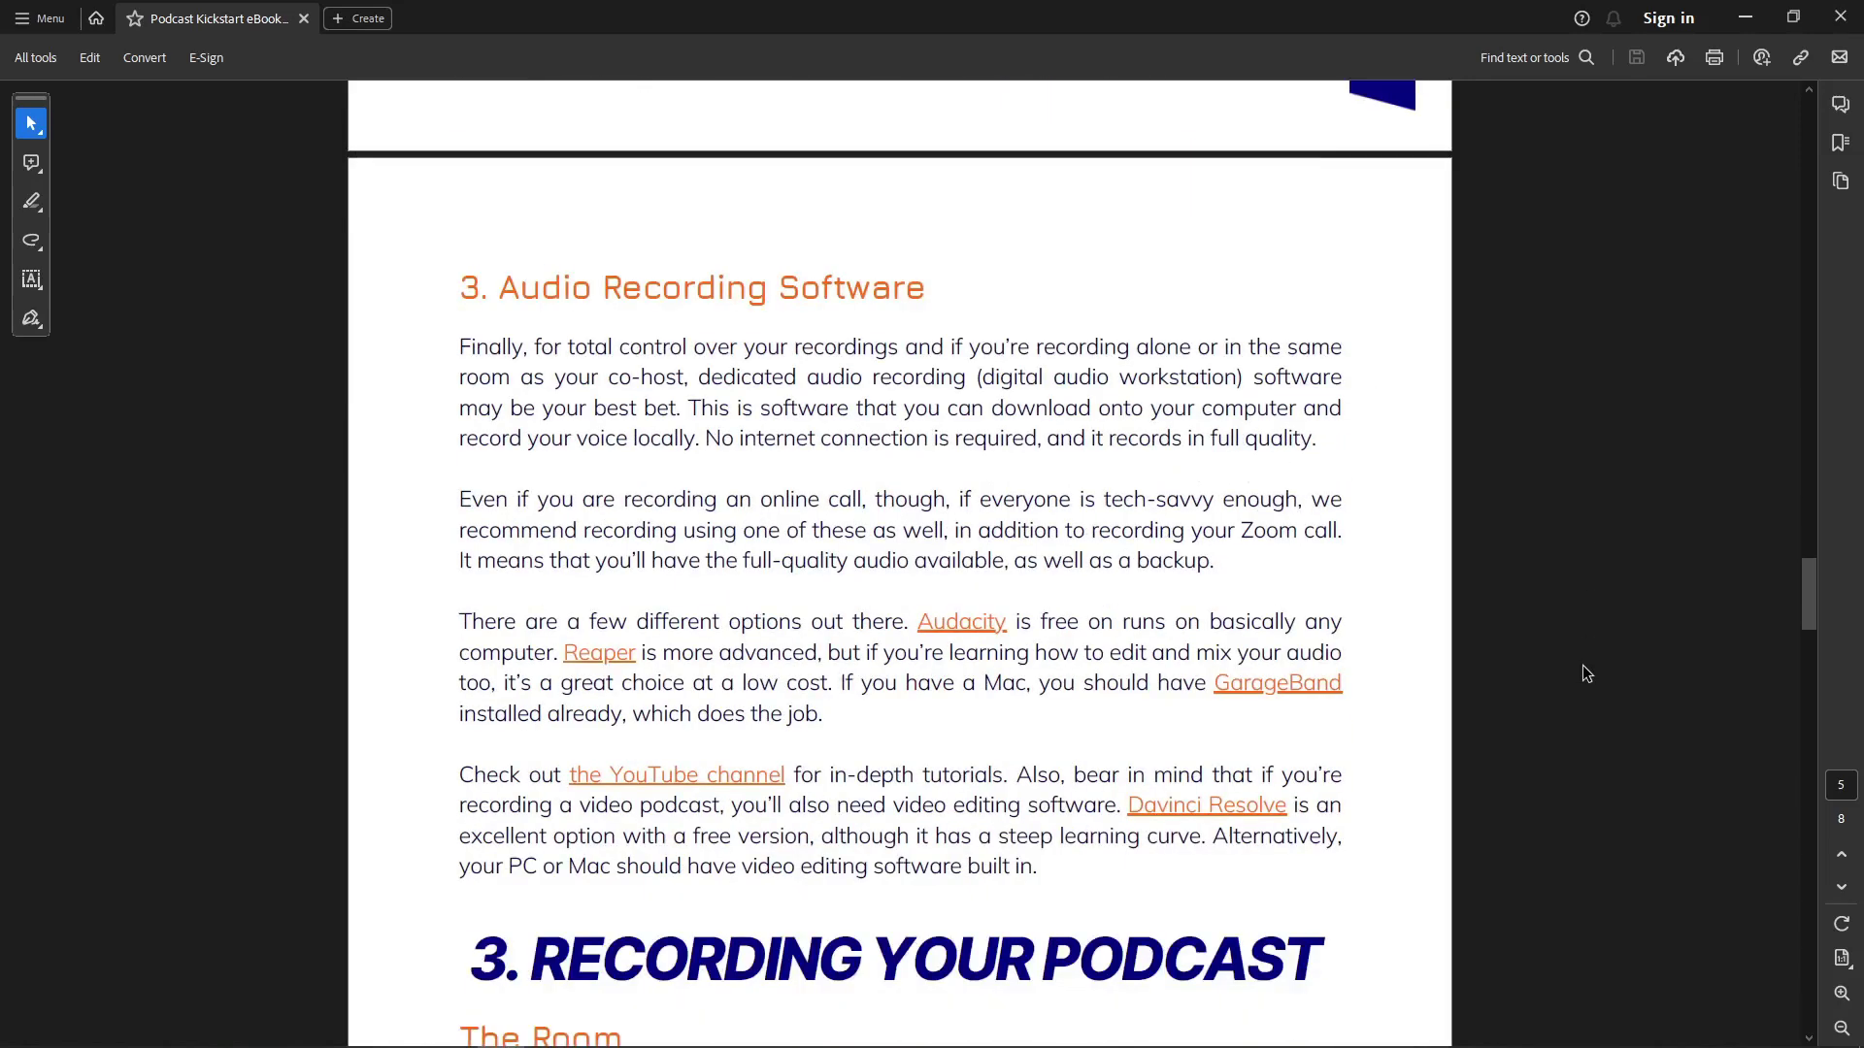
scroll(1569, 697, down, 15)
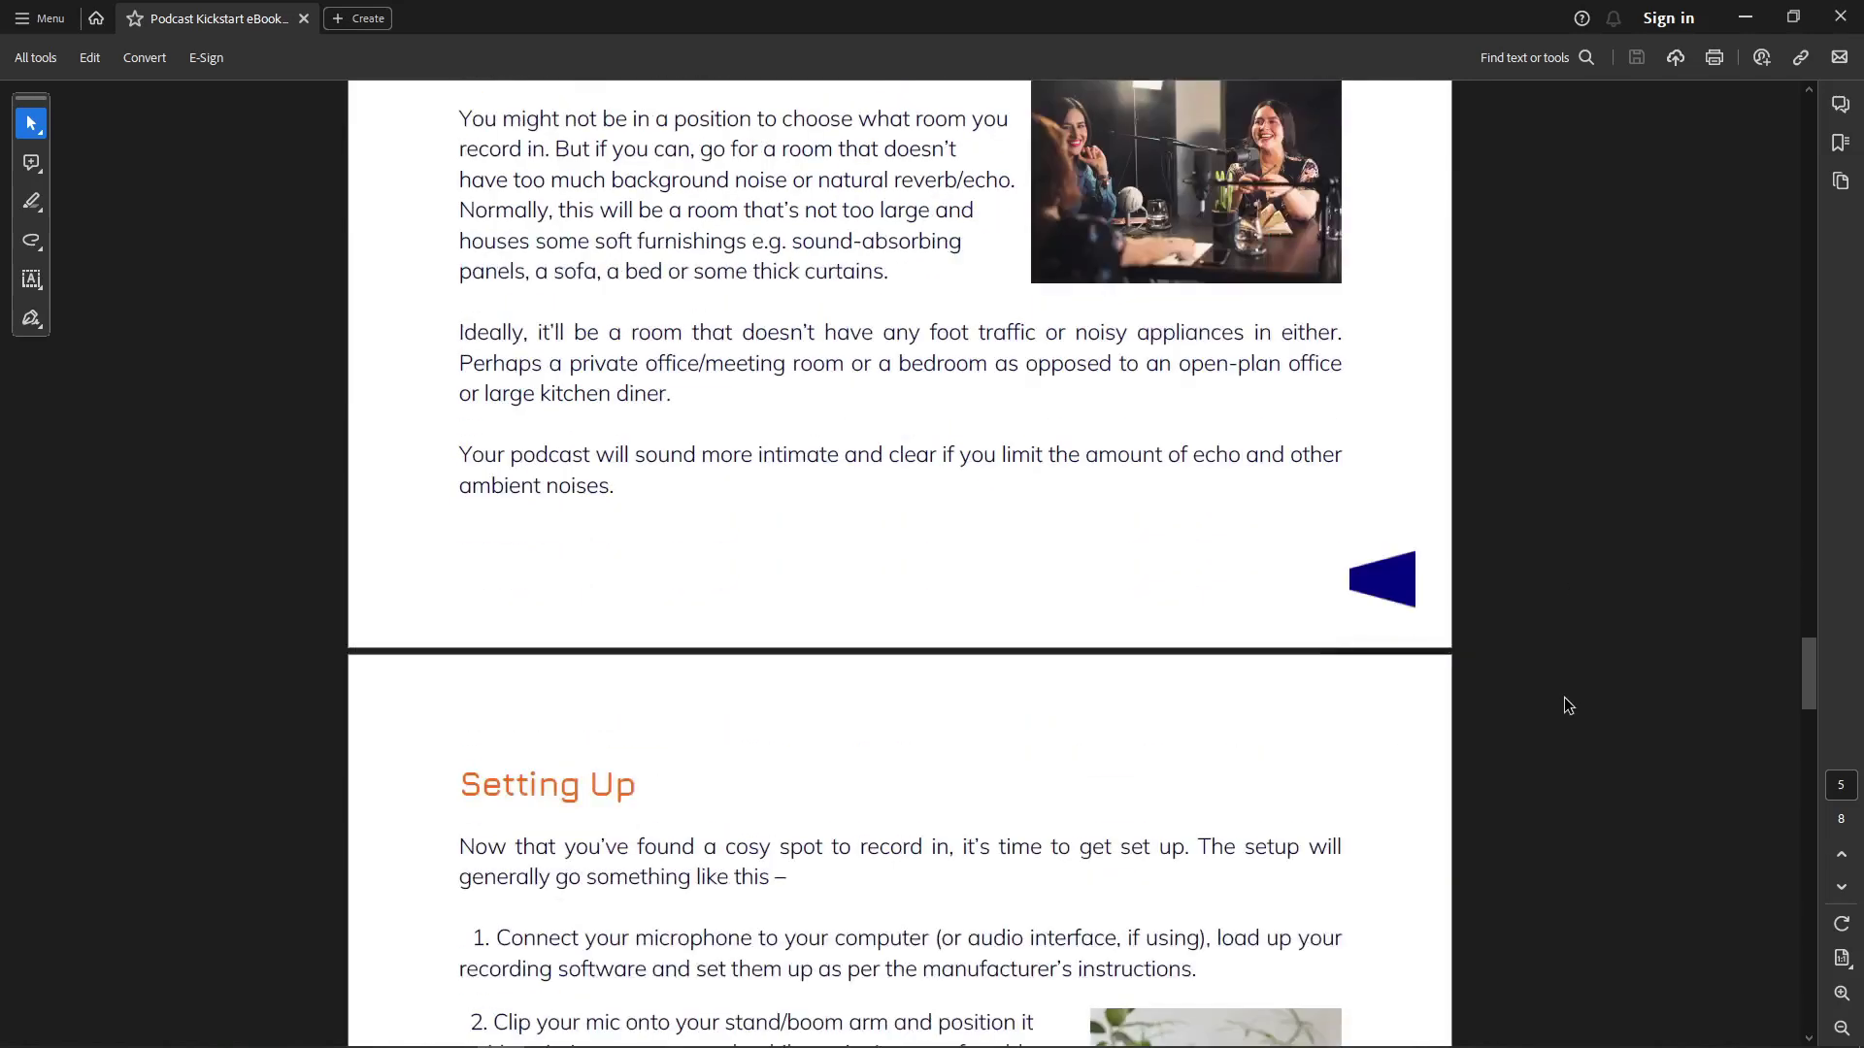
scroll(1550, 724, down, 10)
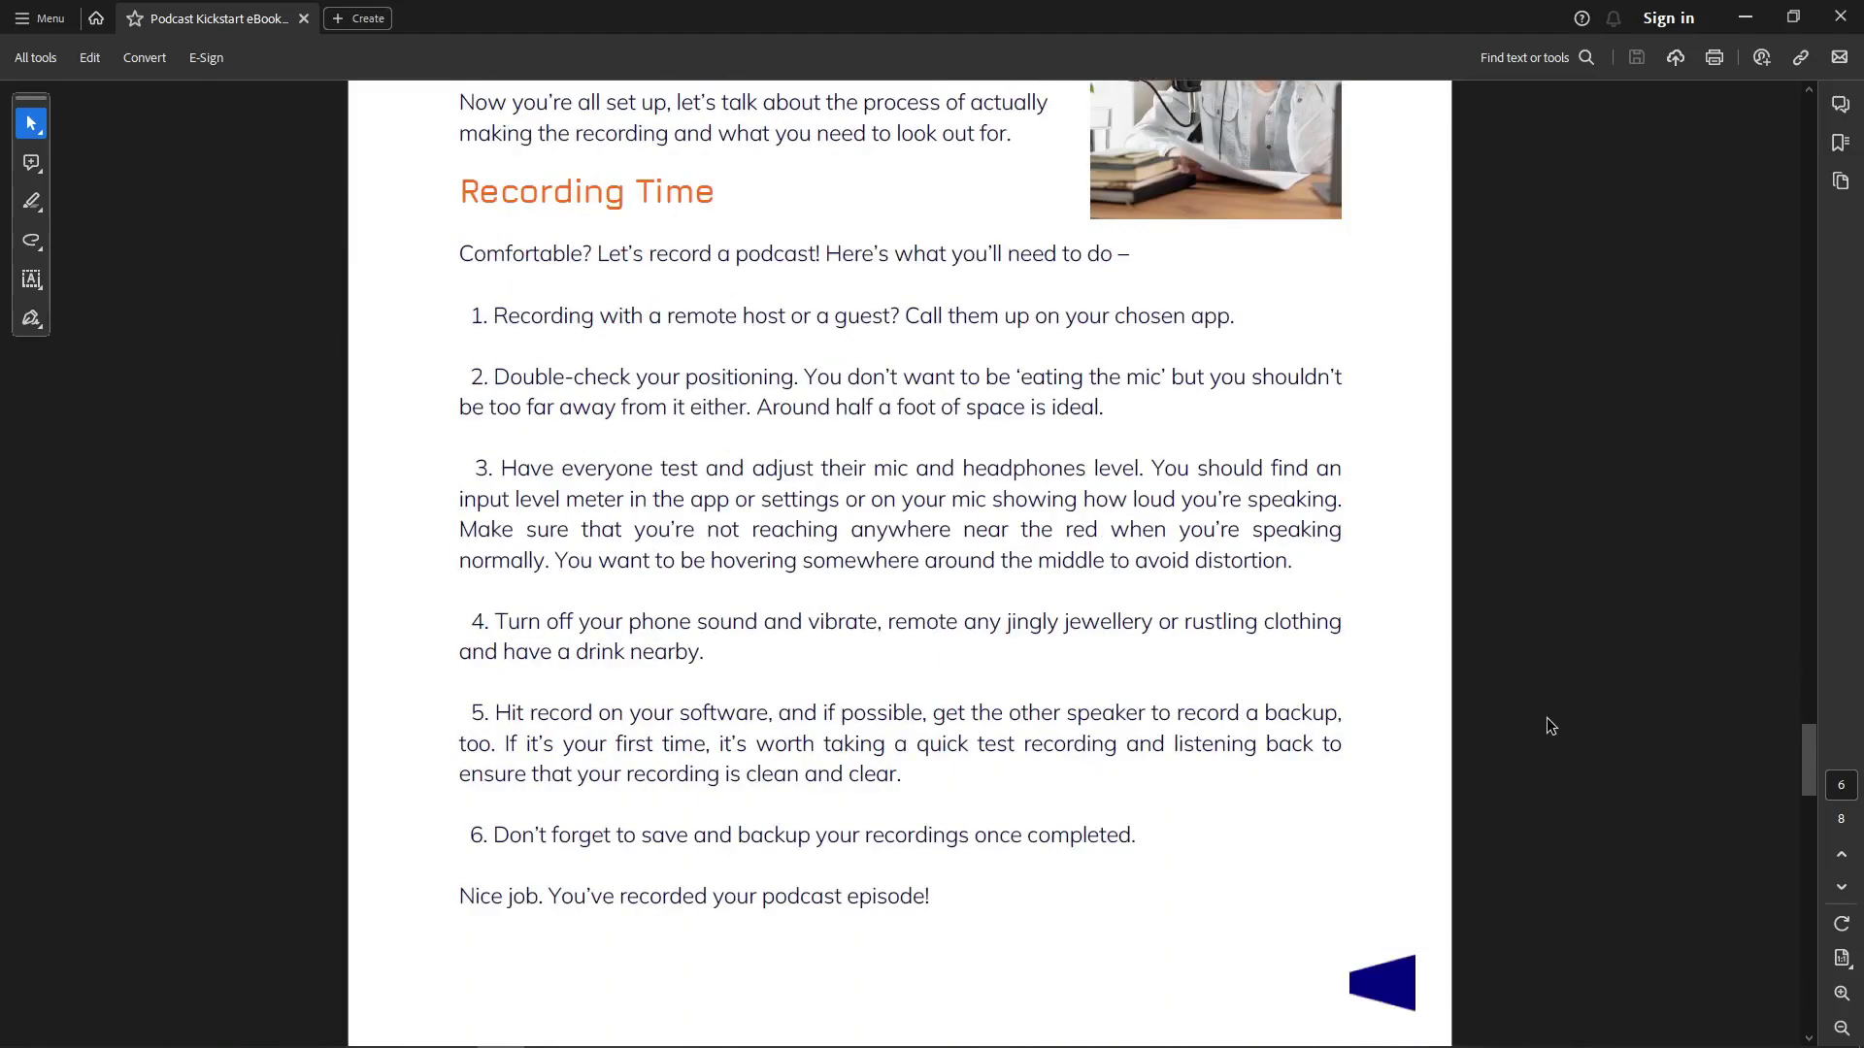
scroll(1548, 720, down, 1)
drag(1808, 823, 1778, 131)
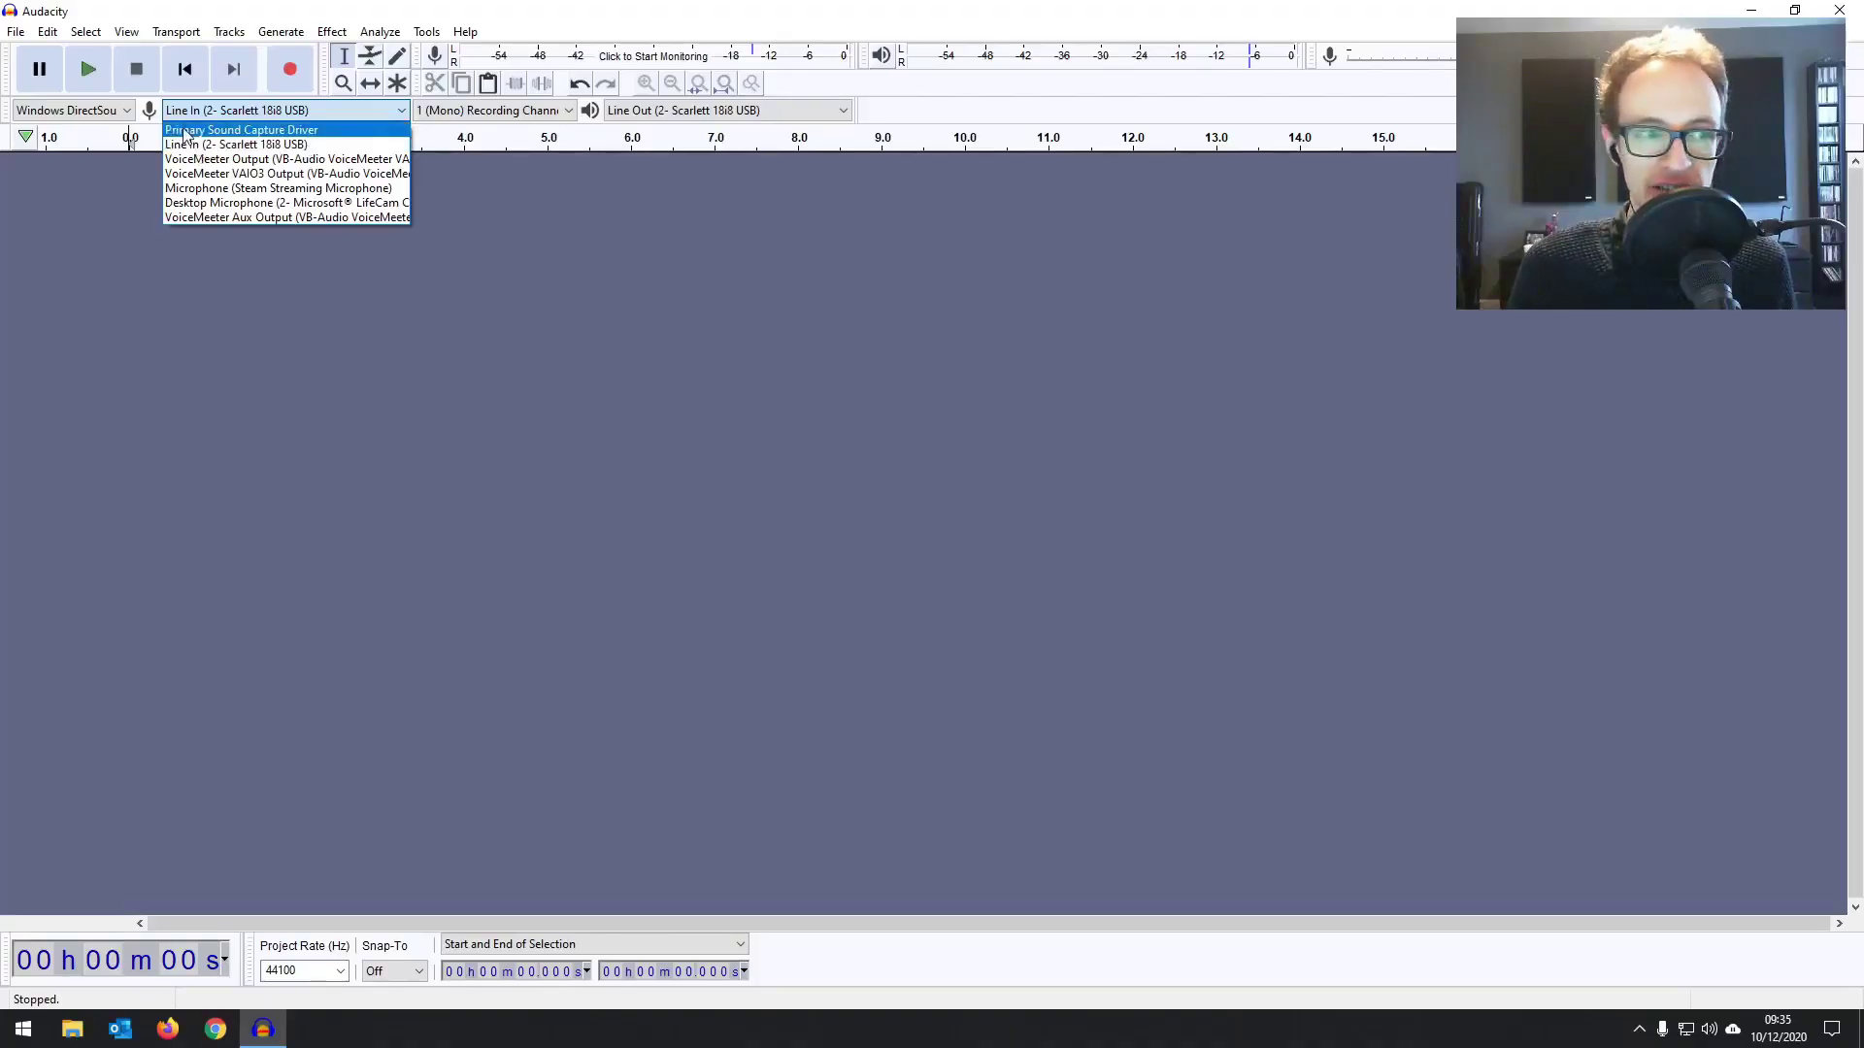
- Confirm Scarlett 18i8 USB Line In and Line Out devices, then start recording a mono track
click(160, 114)
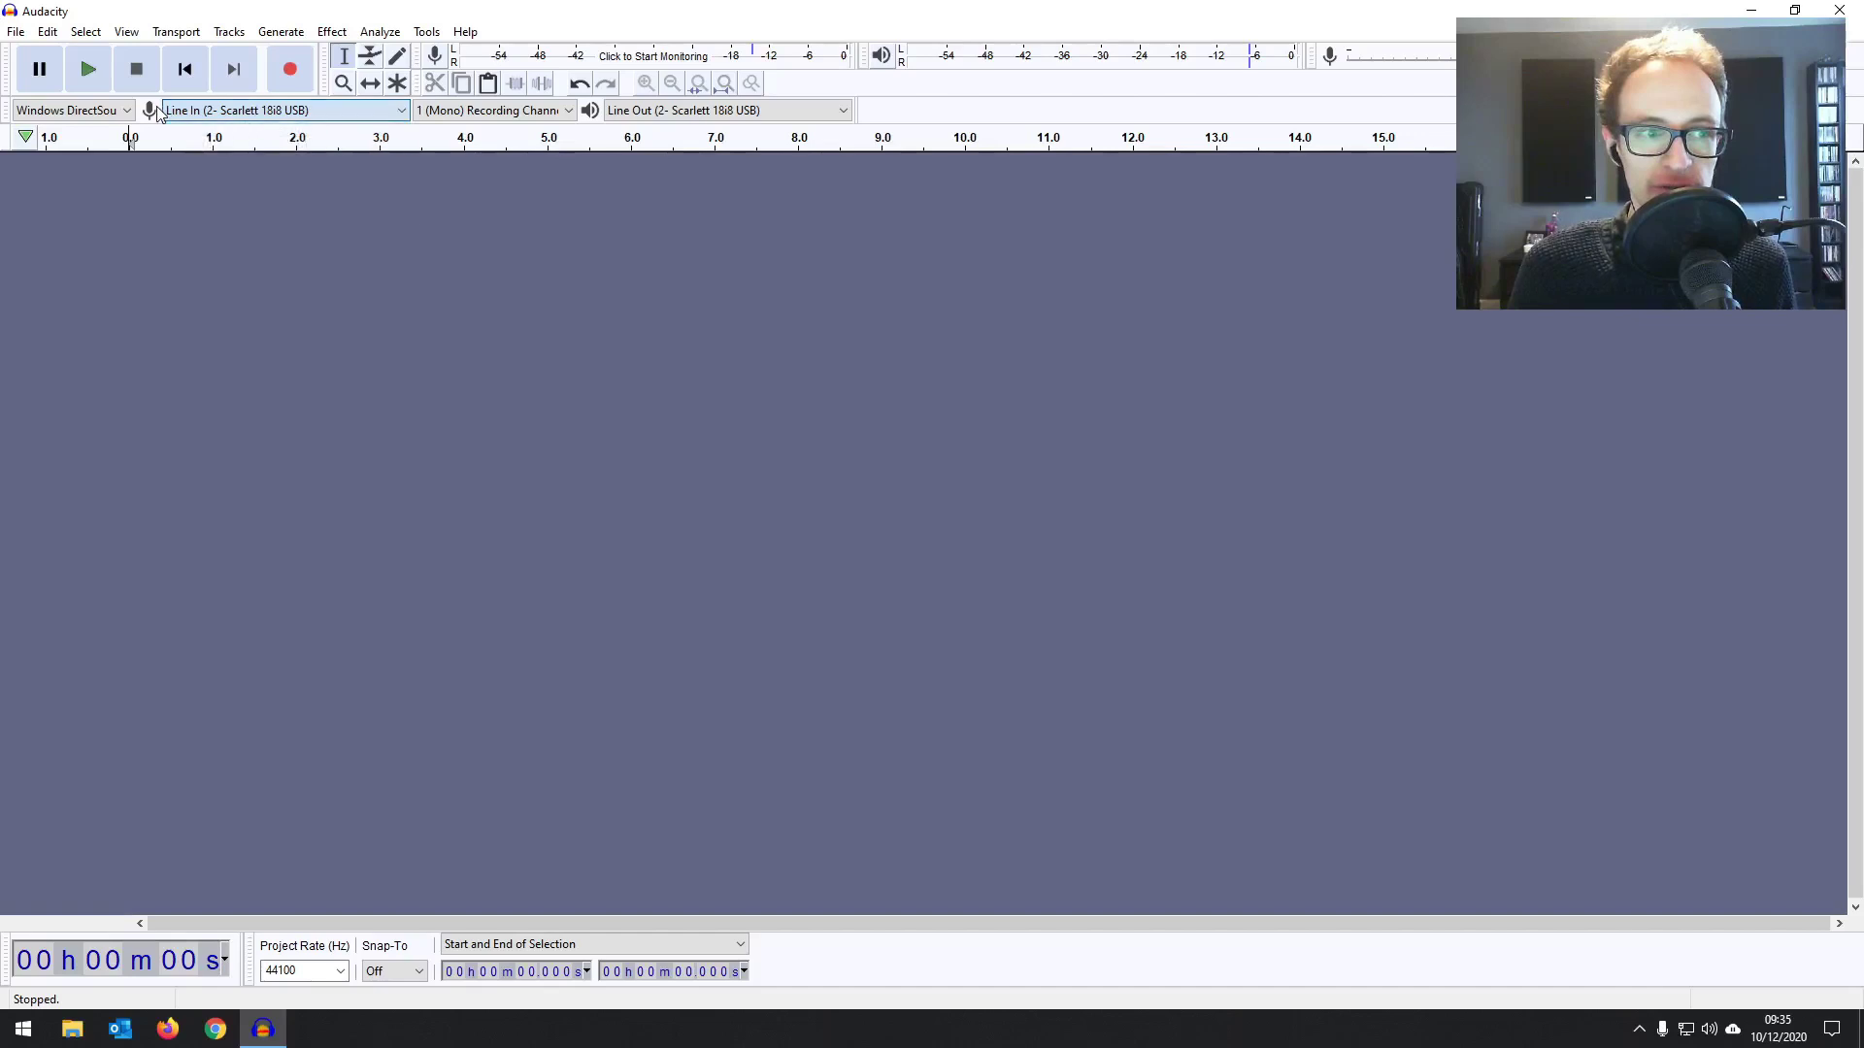
click(641, 109)
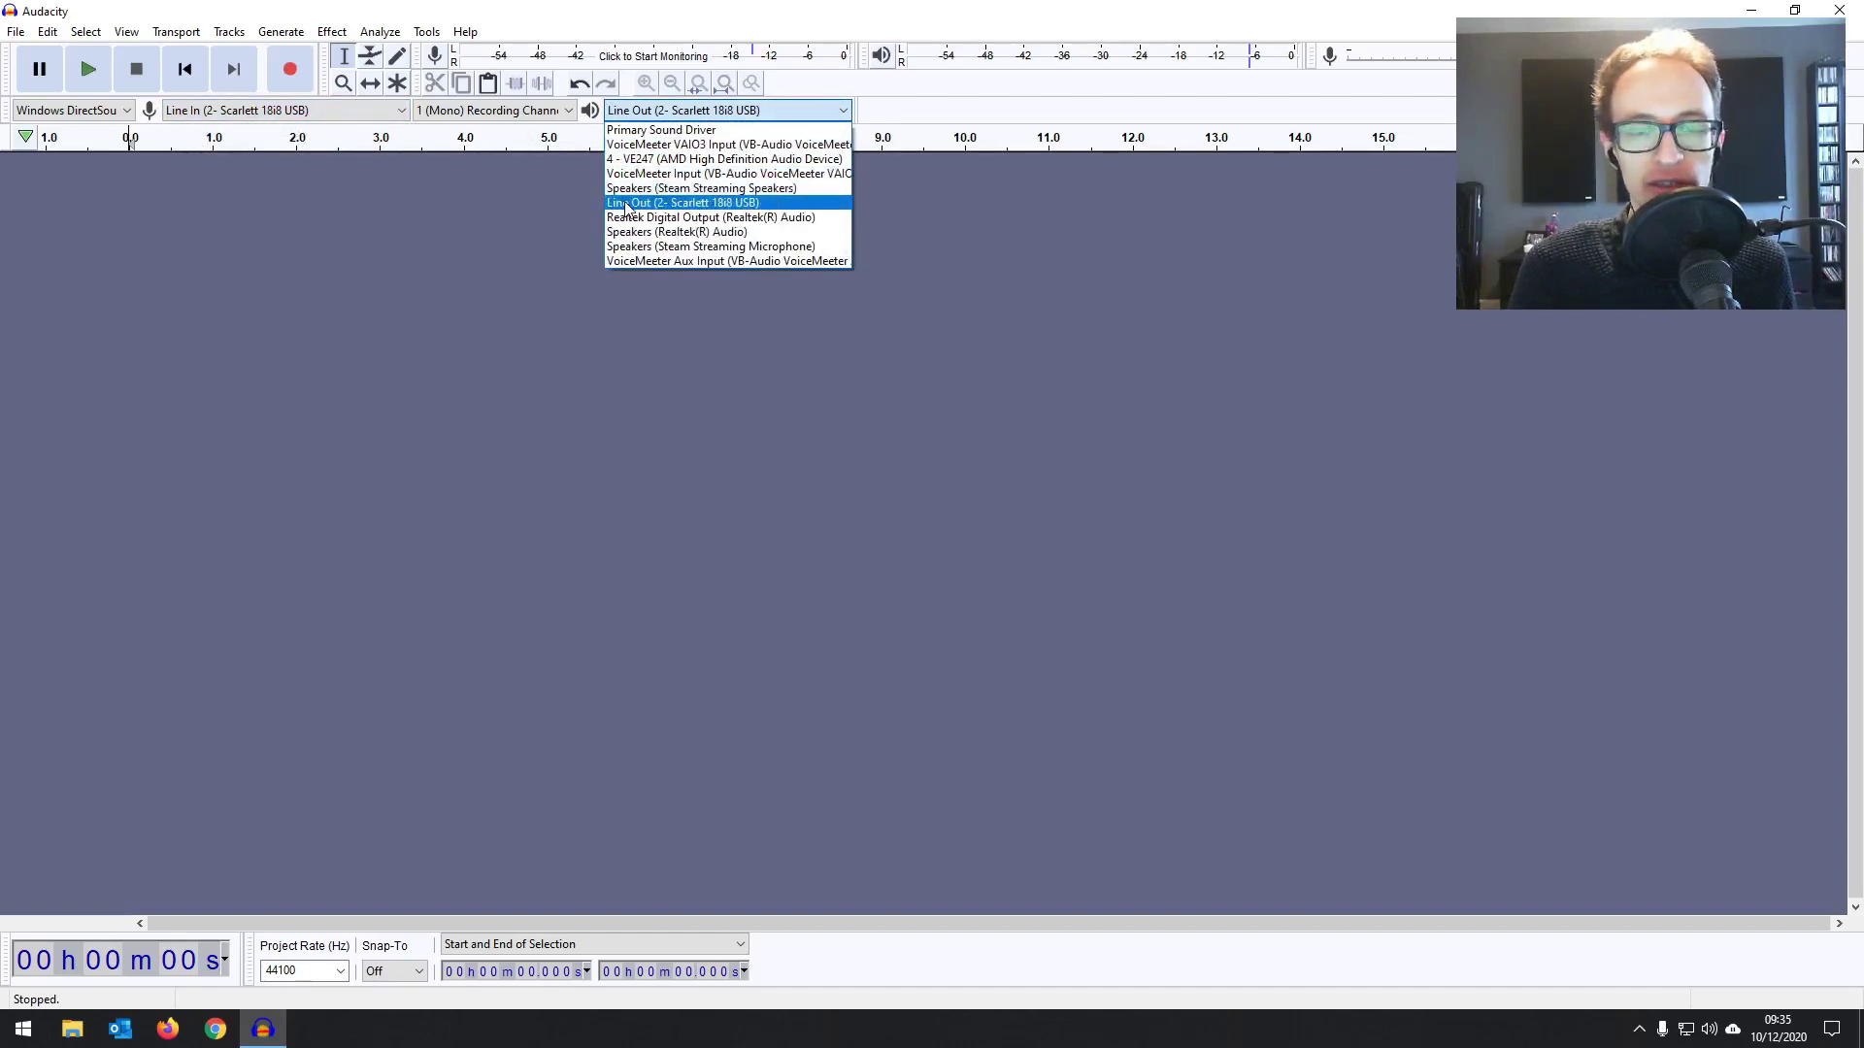
click(643, 112)
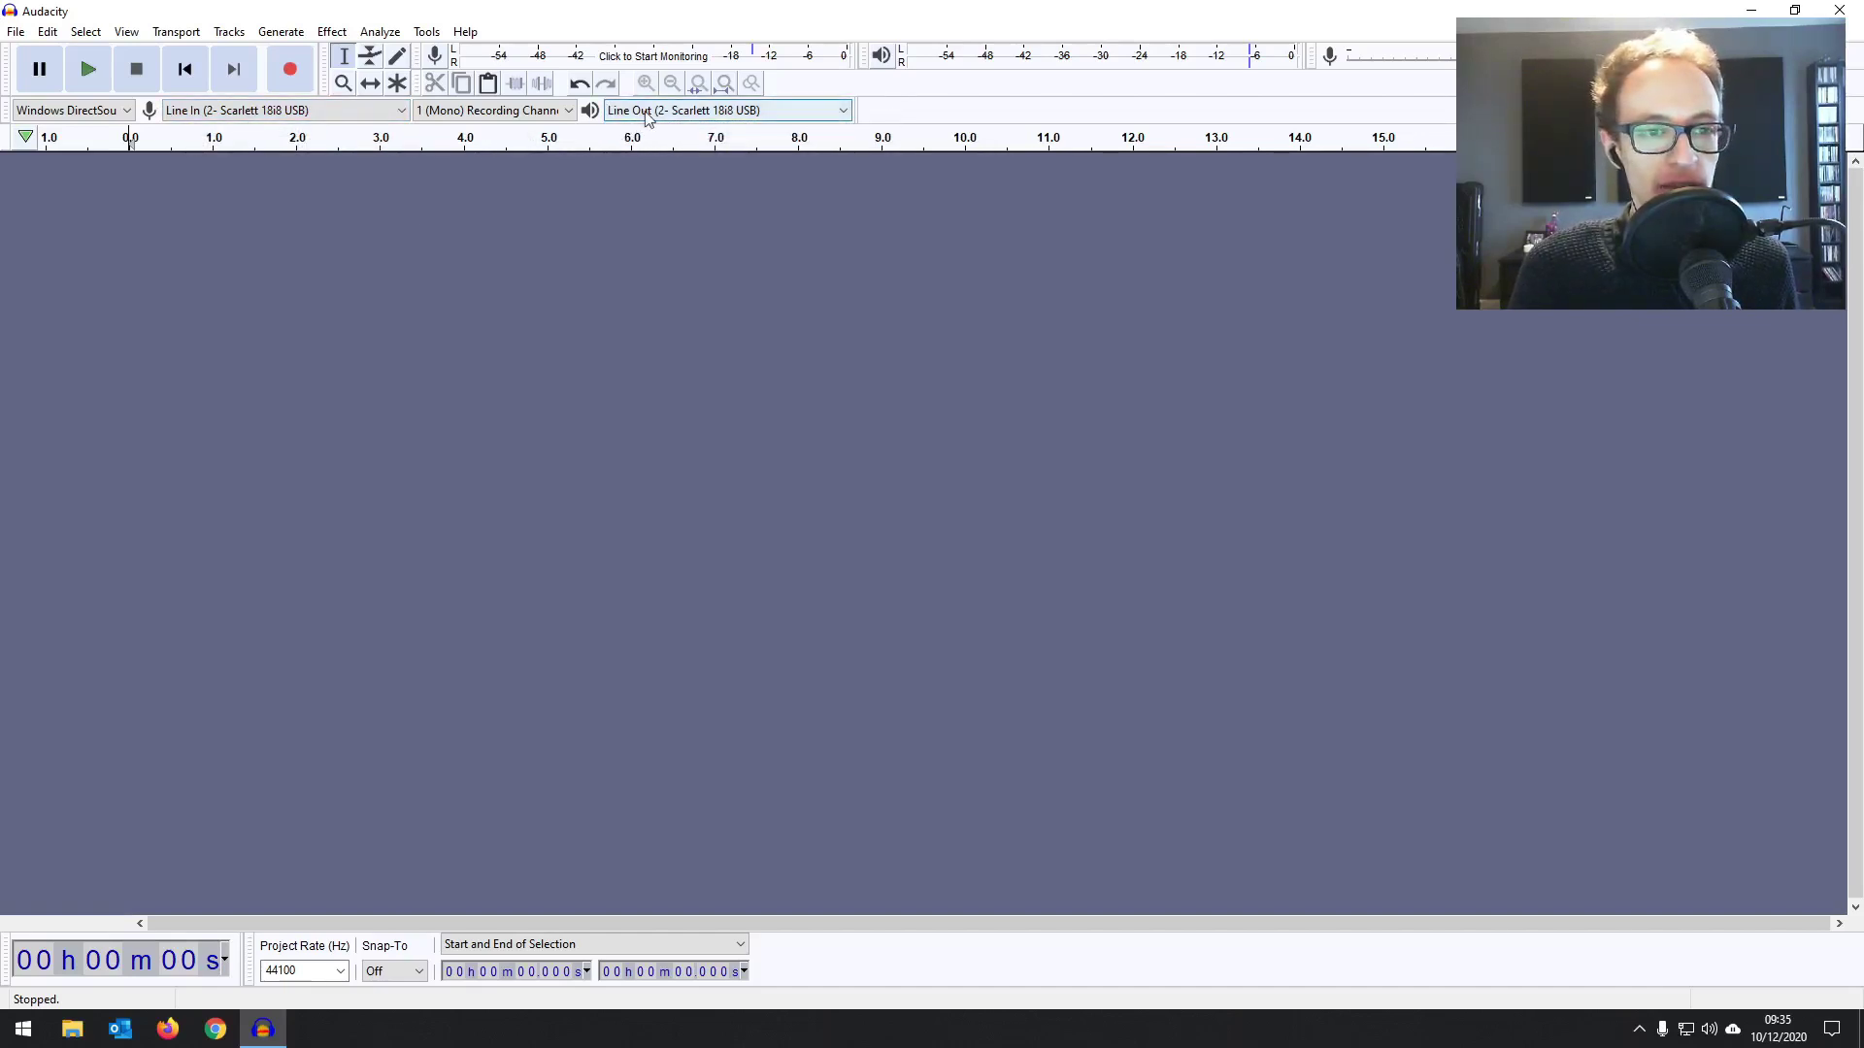
click(291, 70)
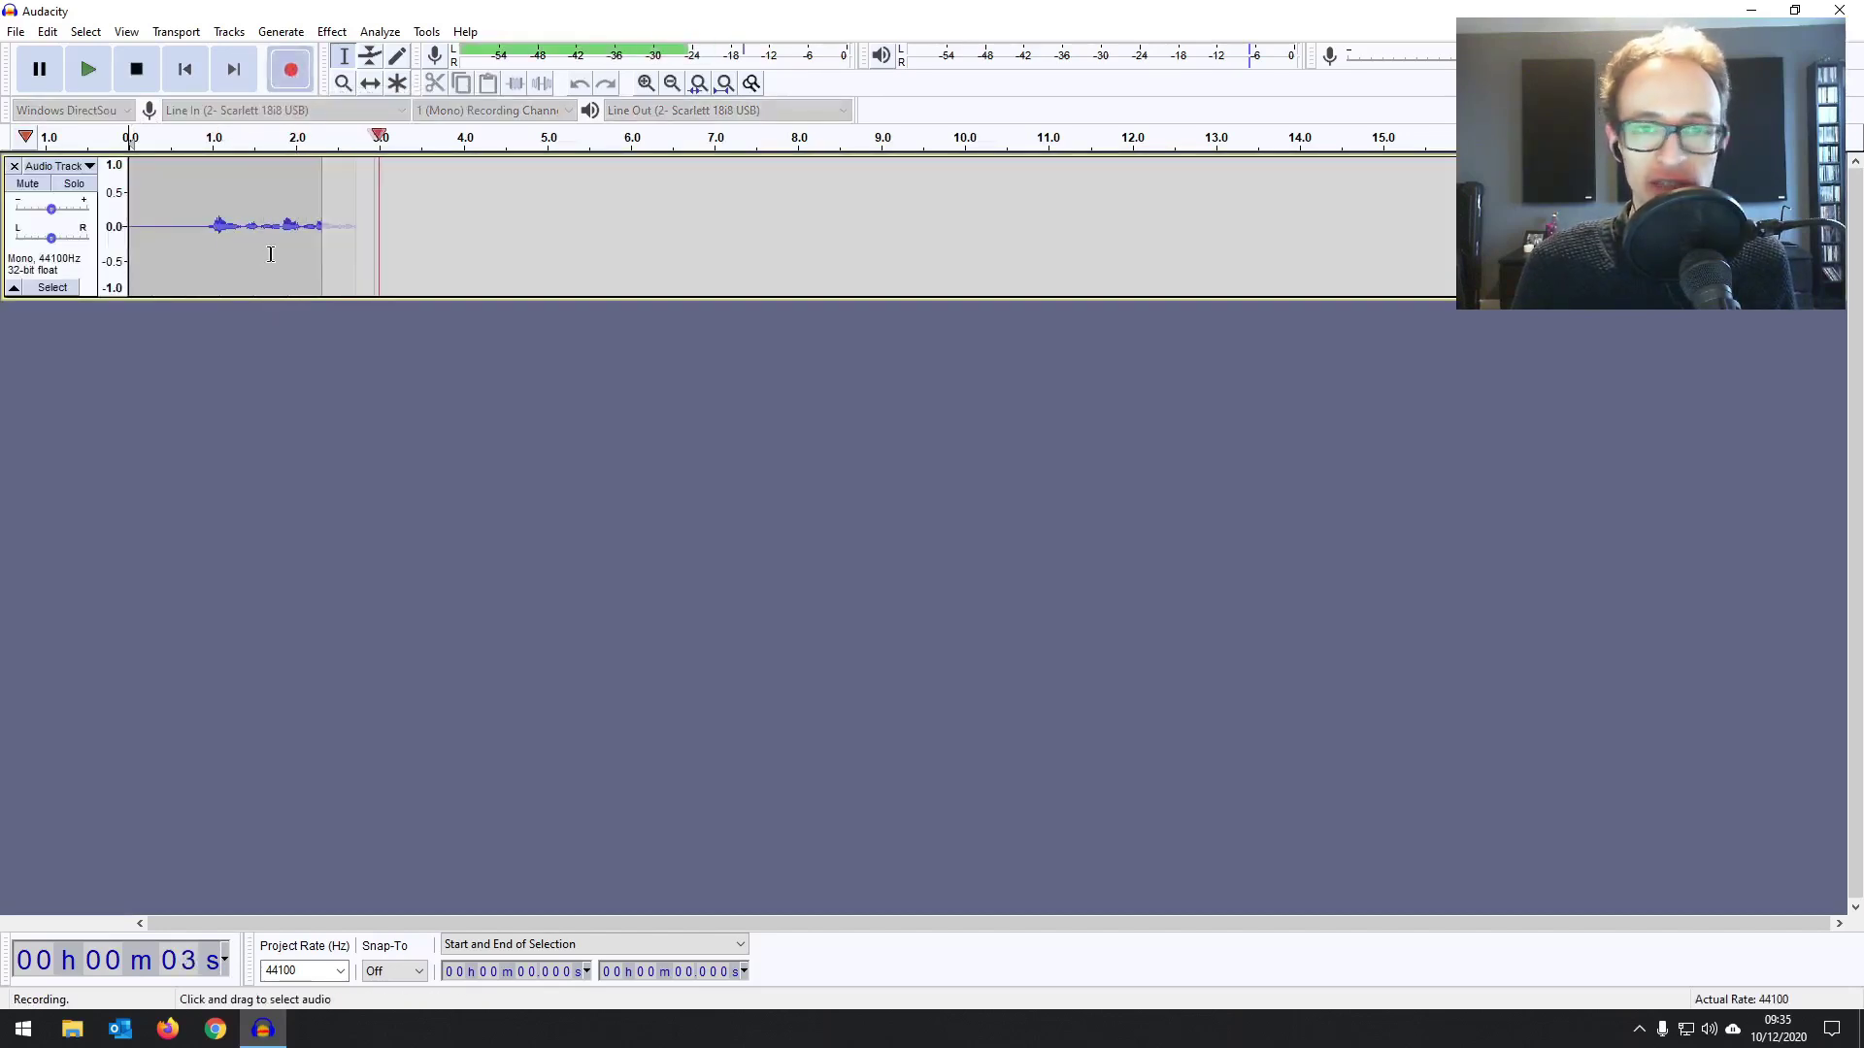